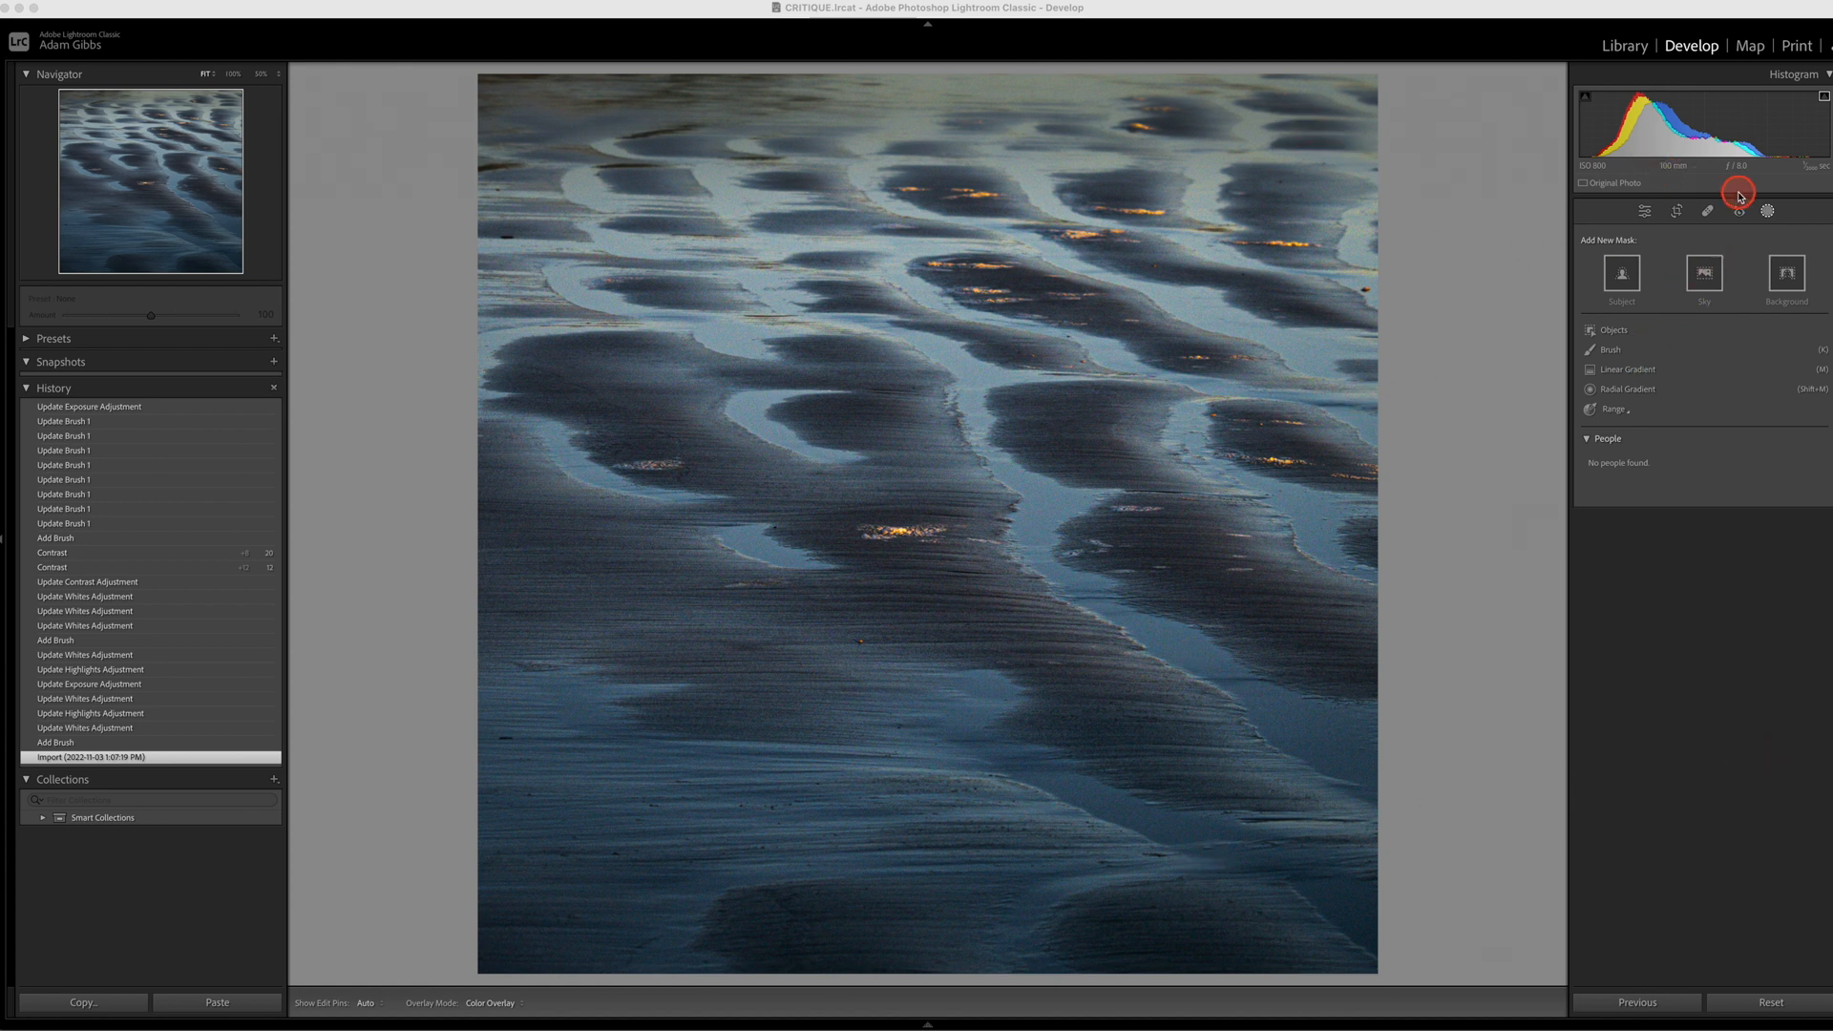
# Step: Add a brush mask over the water-covered sand in the lower foreground and set its Whites to 45
pyautogui.click(1769, 212)
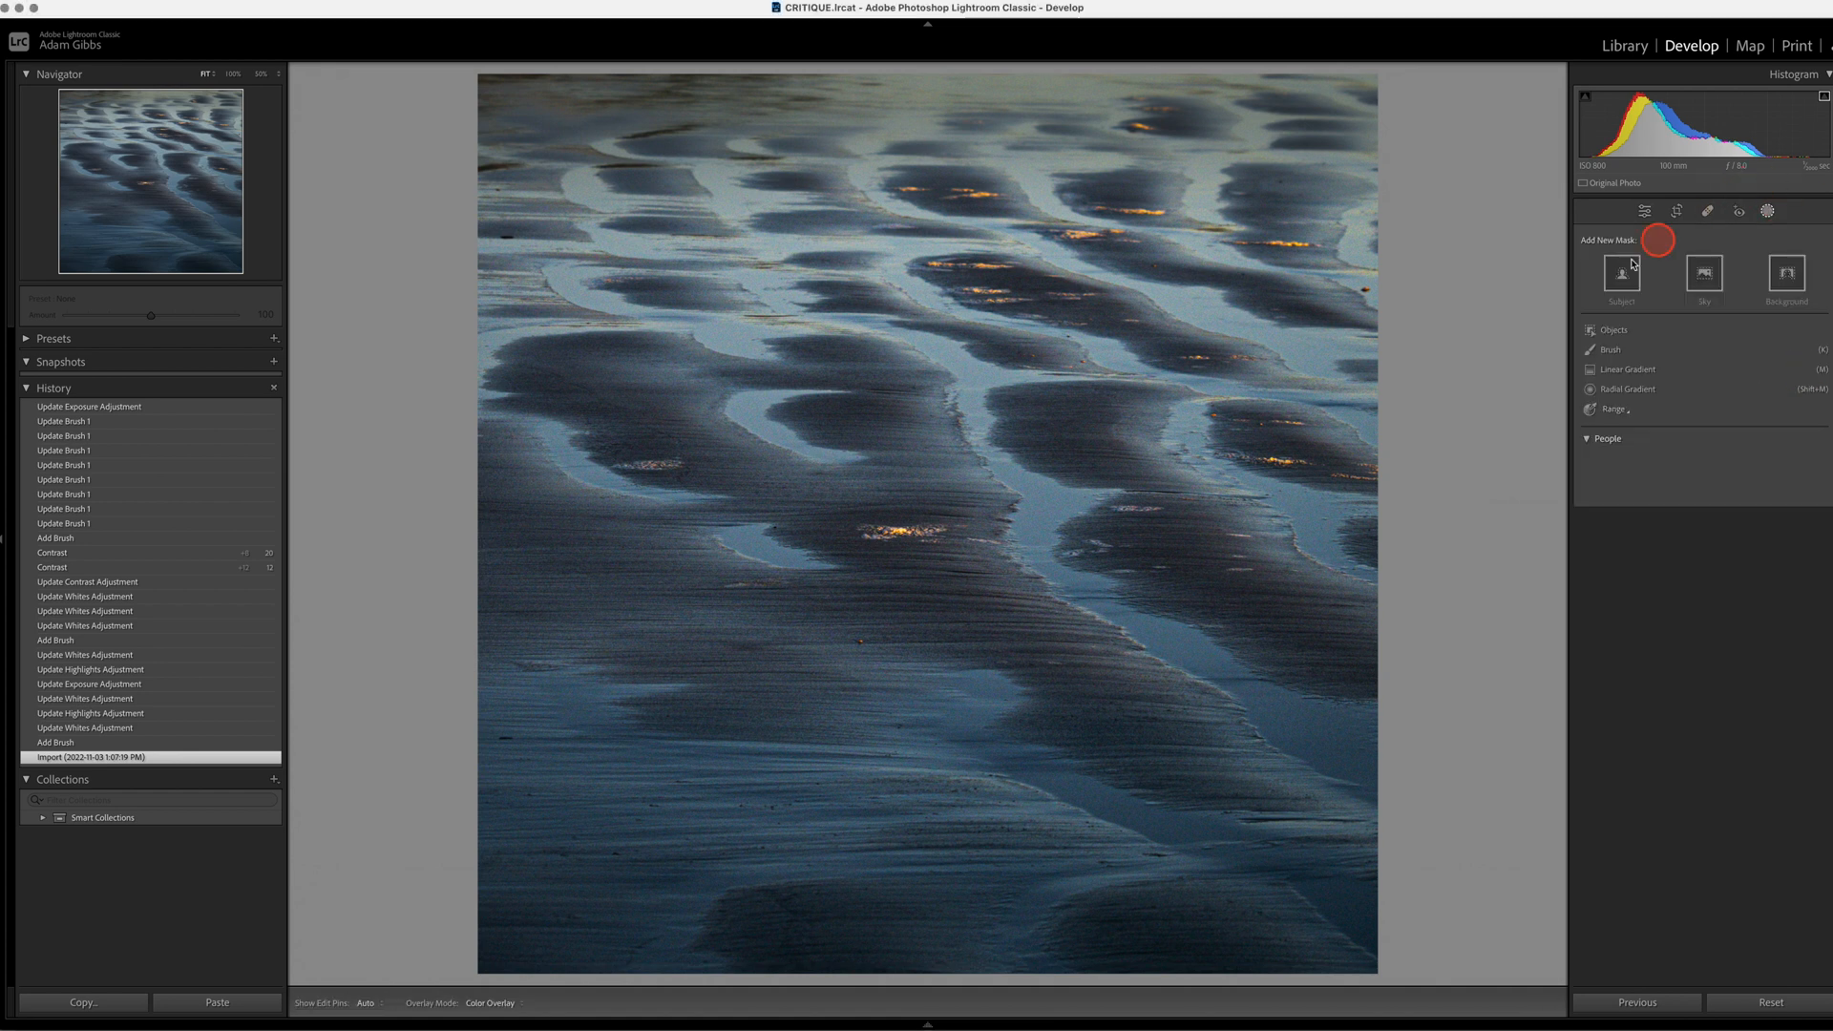
pyautogui.click(1610, 353)
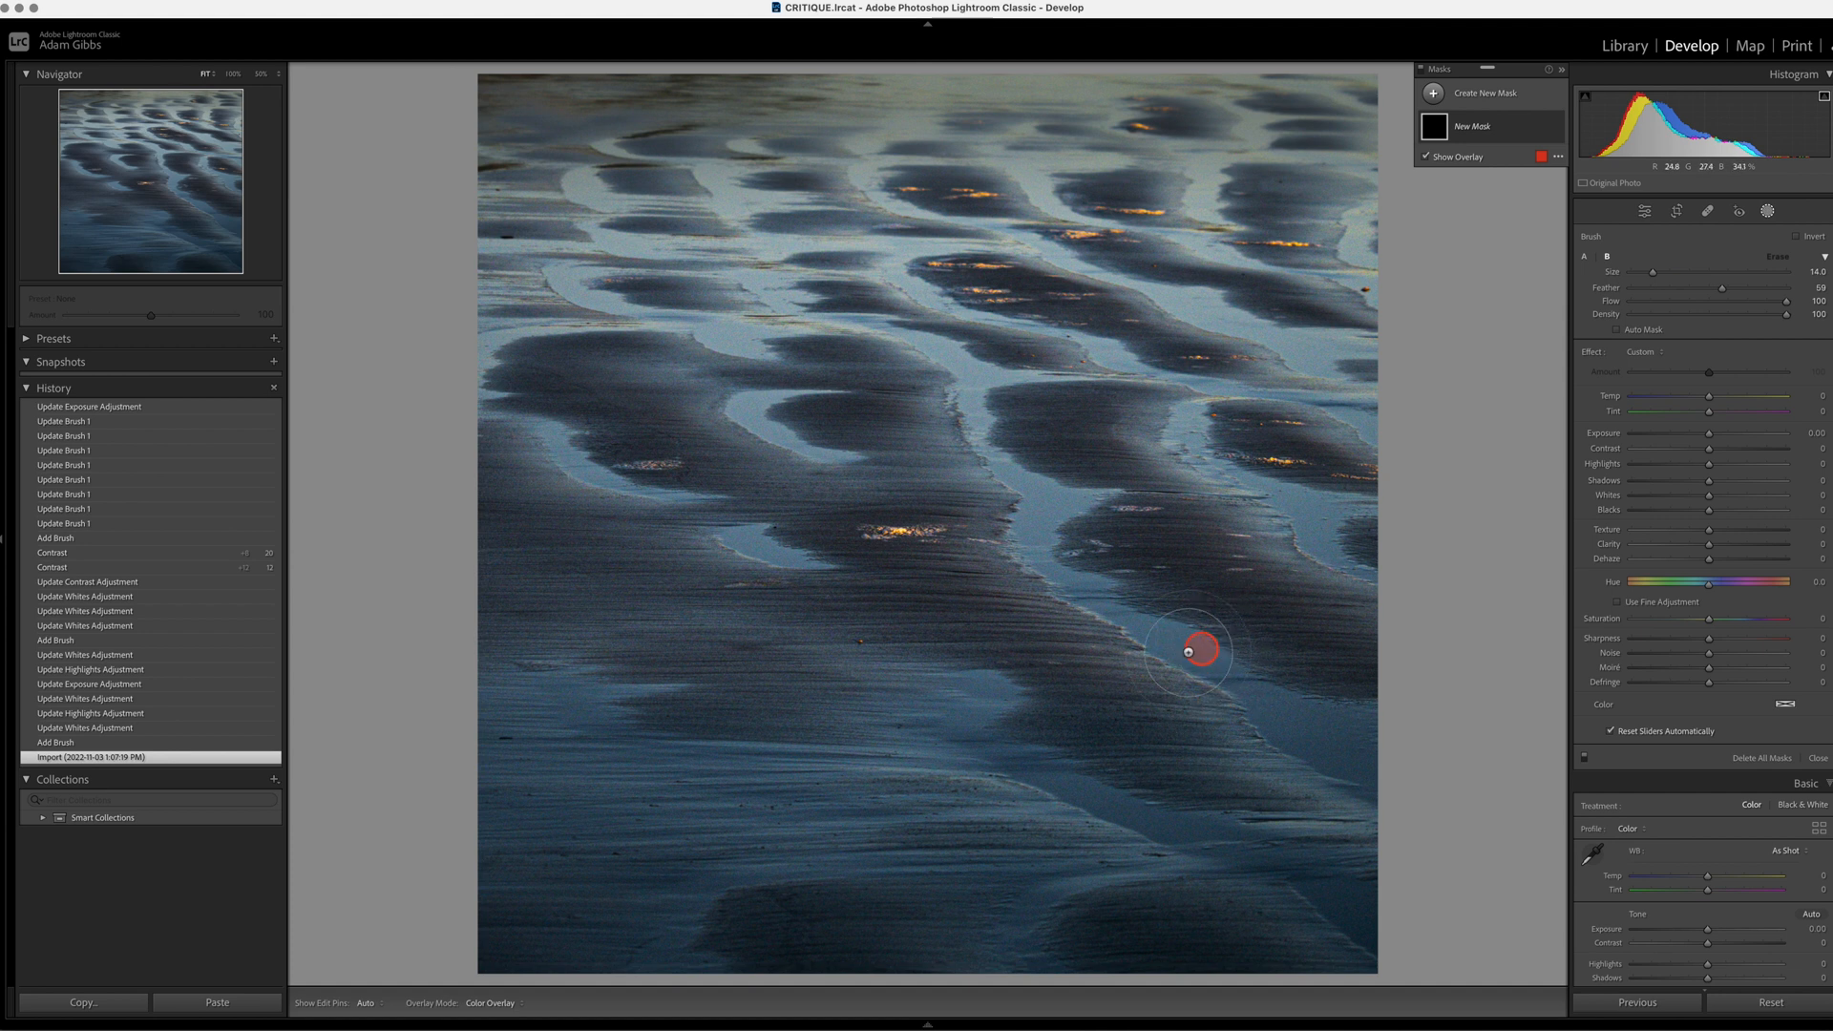
pyautogui.moveTo(1100, 845)
pyautogui.mouseDown()
pyautogui.moveTo(703, 814)
pyautogui.moveTo(630, 889)
pyautogui.moveTo(498, 814)
pyautogui.moveTo(514, 747)
pyautogui.moveTo(544, 769)
pyautogui.mouseUp()
pyautogui.moveTo(871, 820)
pyautogui.mouseDown()
pyautogui.moveTo(1071, 829)
pyautogui.moveTo(1039, 867)
pyautogui.moveTo(933, 795)
pyautogui.mouseUp()
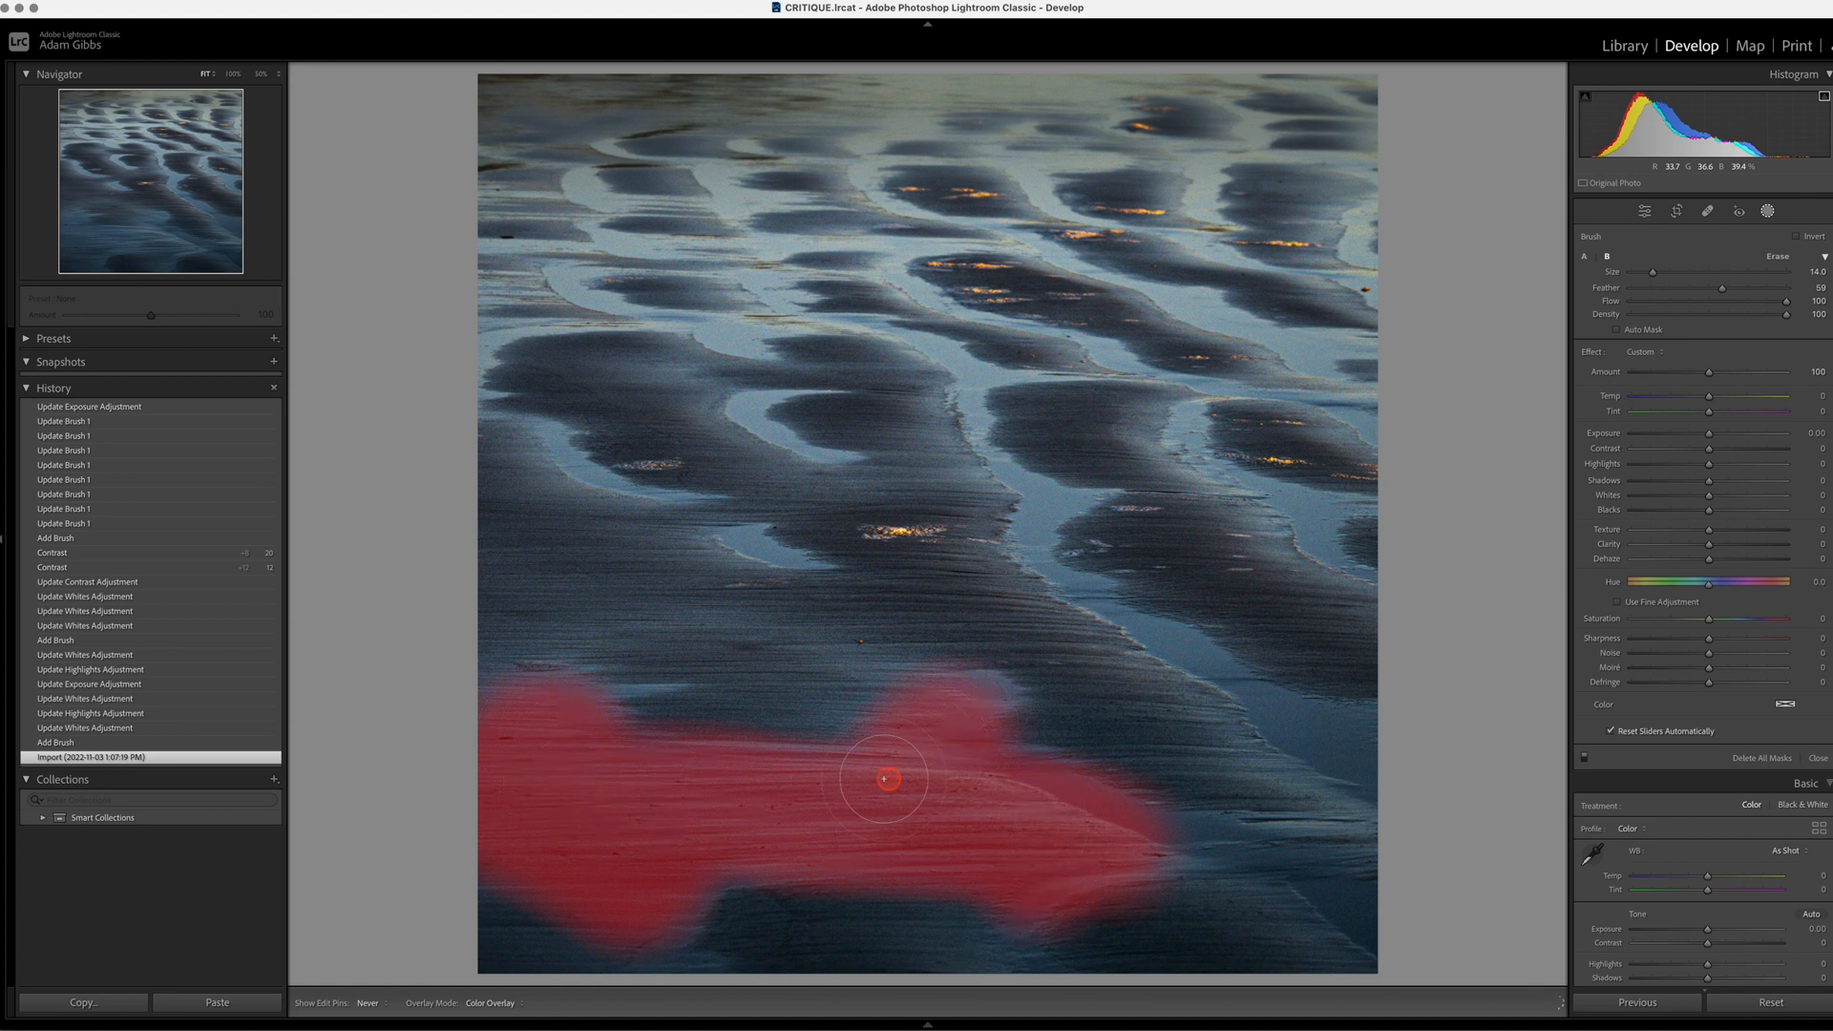
pyautogui.moveTo(844, 832)
pyautogui.mouseDown()
pyautogui.moveTo(743, 825)
pyautogui.moveTo(668, 830)
pyautogui.mouseUp()
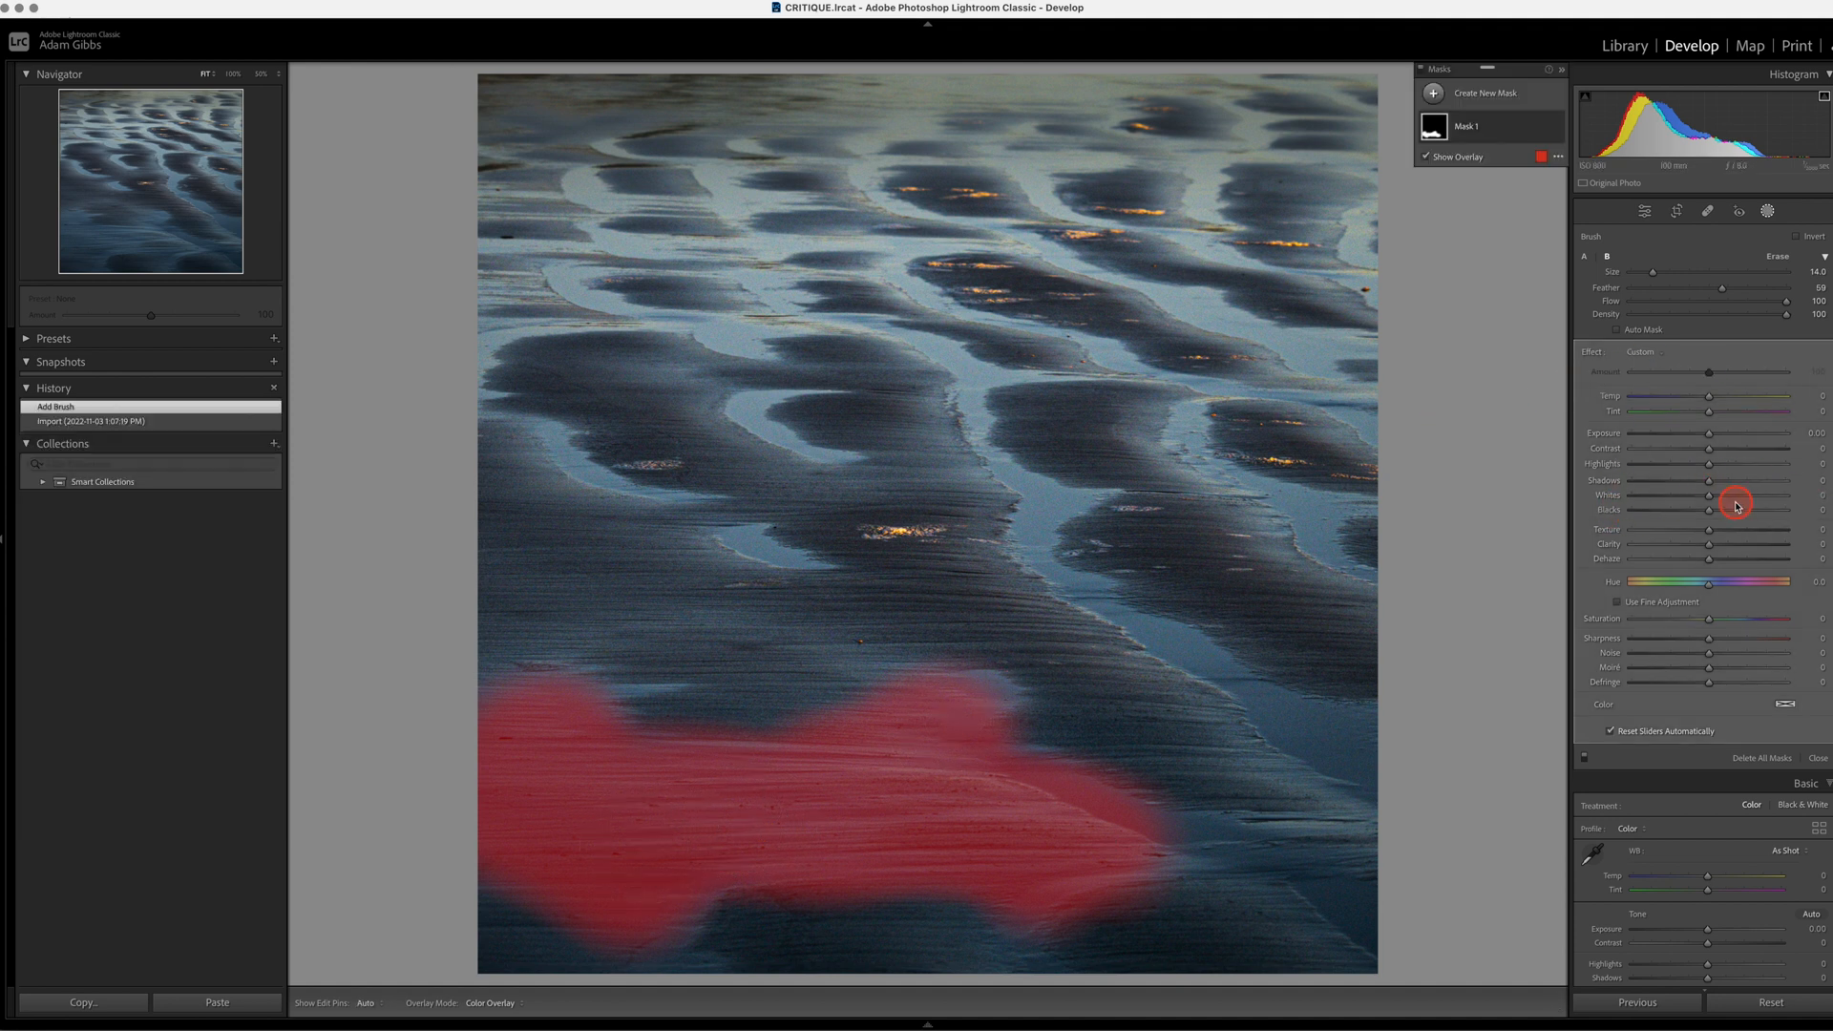
pyautogui.moveTo(1708, 502); pyautogui.dragTo(1735, 504)
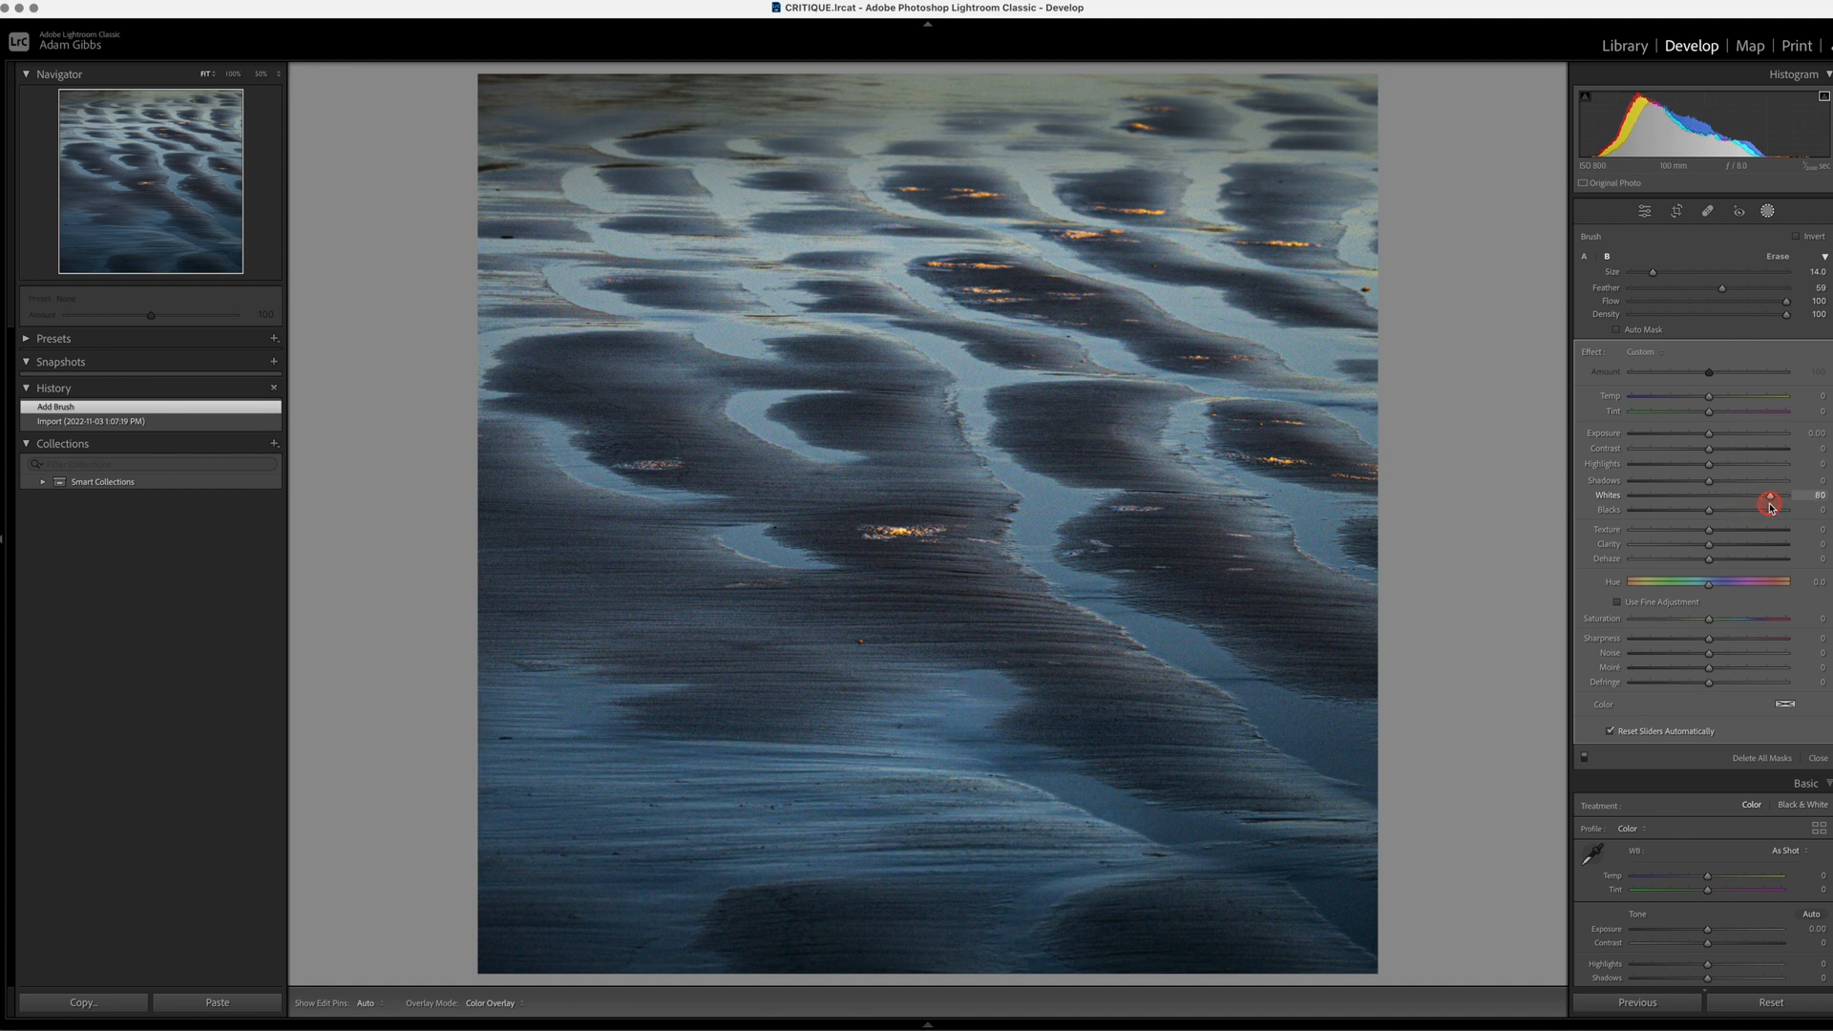
pyautogui.moveTo(1743, 508); pyautogui.dragTo(1743, 505)
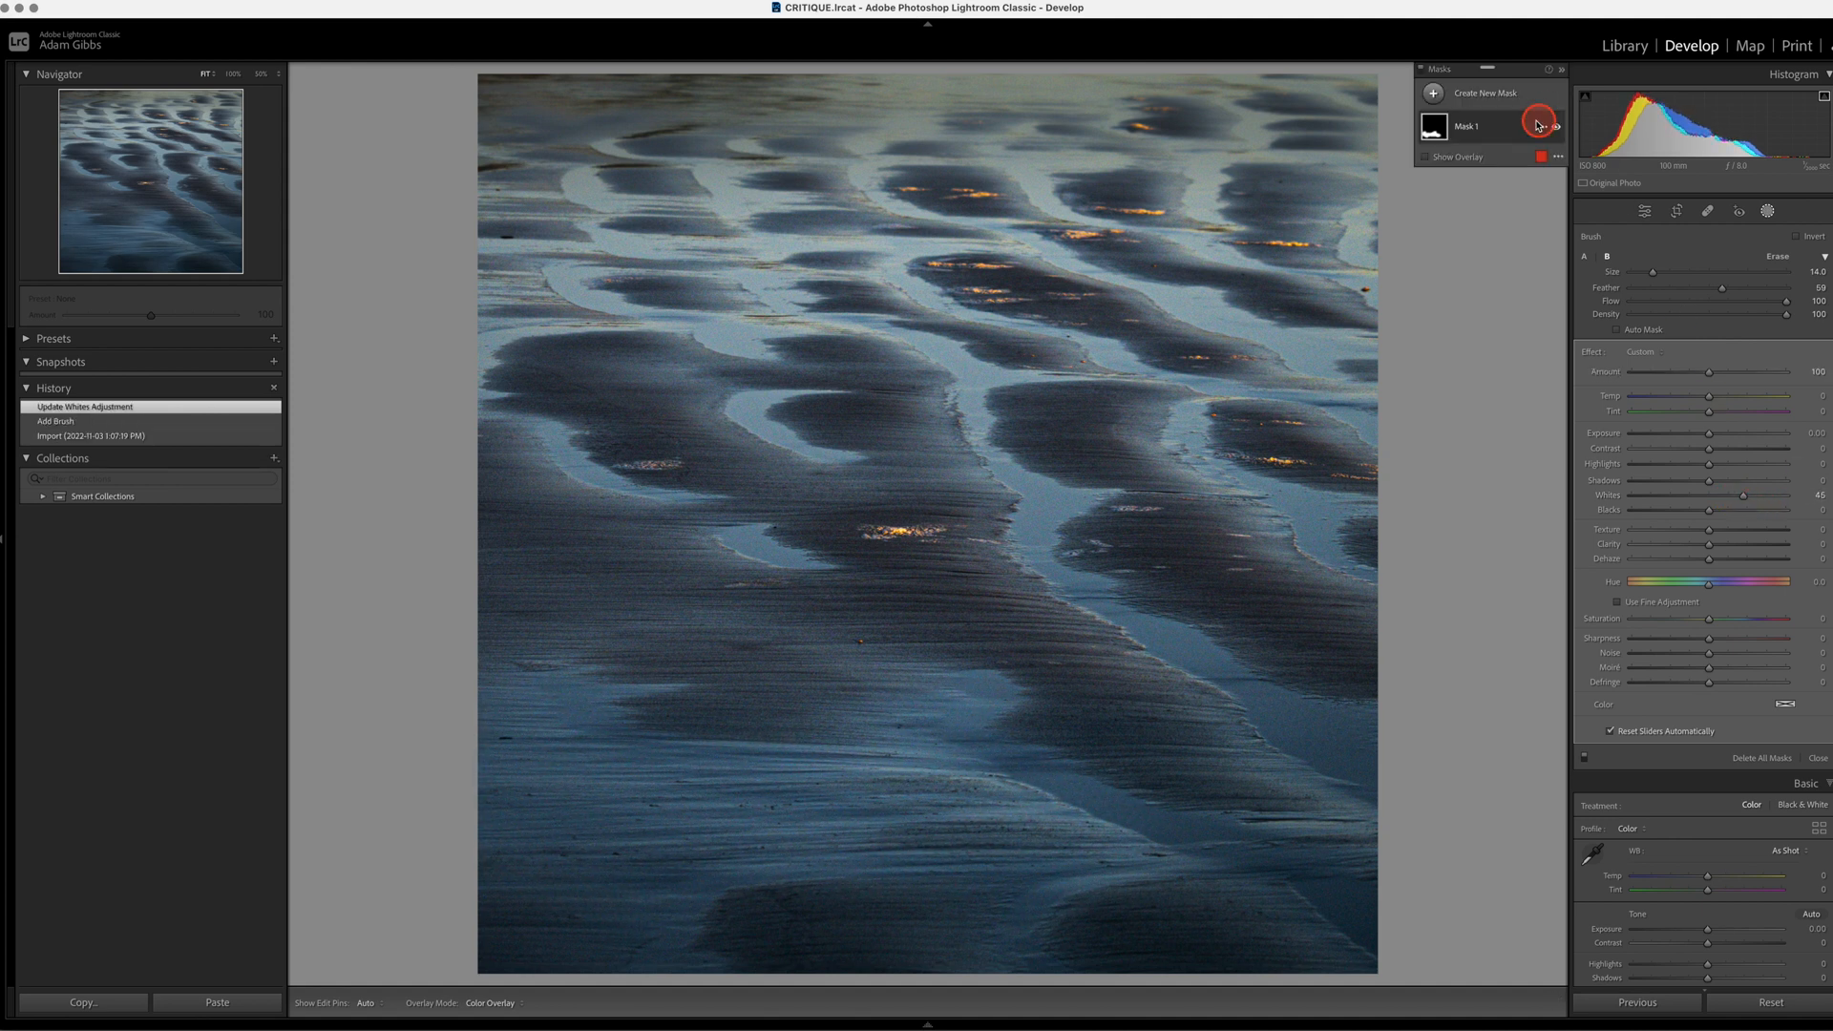
# Step: Paint a second brush mask over the lower-left foreground and set its Whites to 43
pyautogui.click(1433, 92)
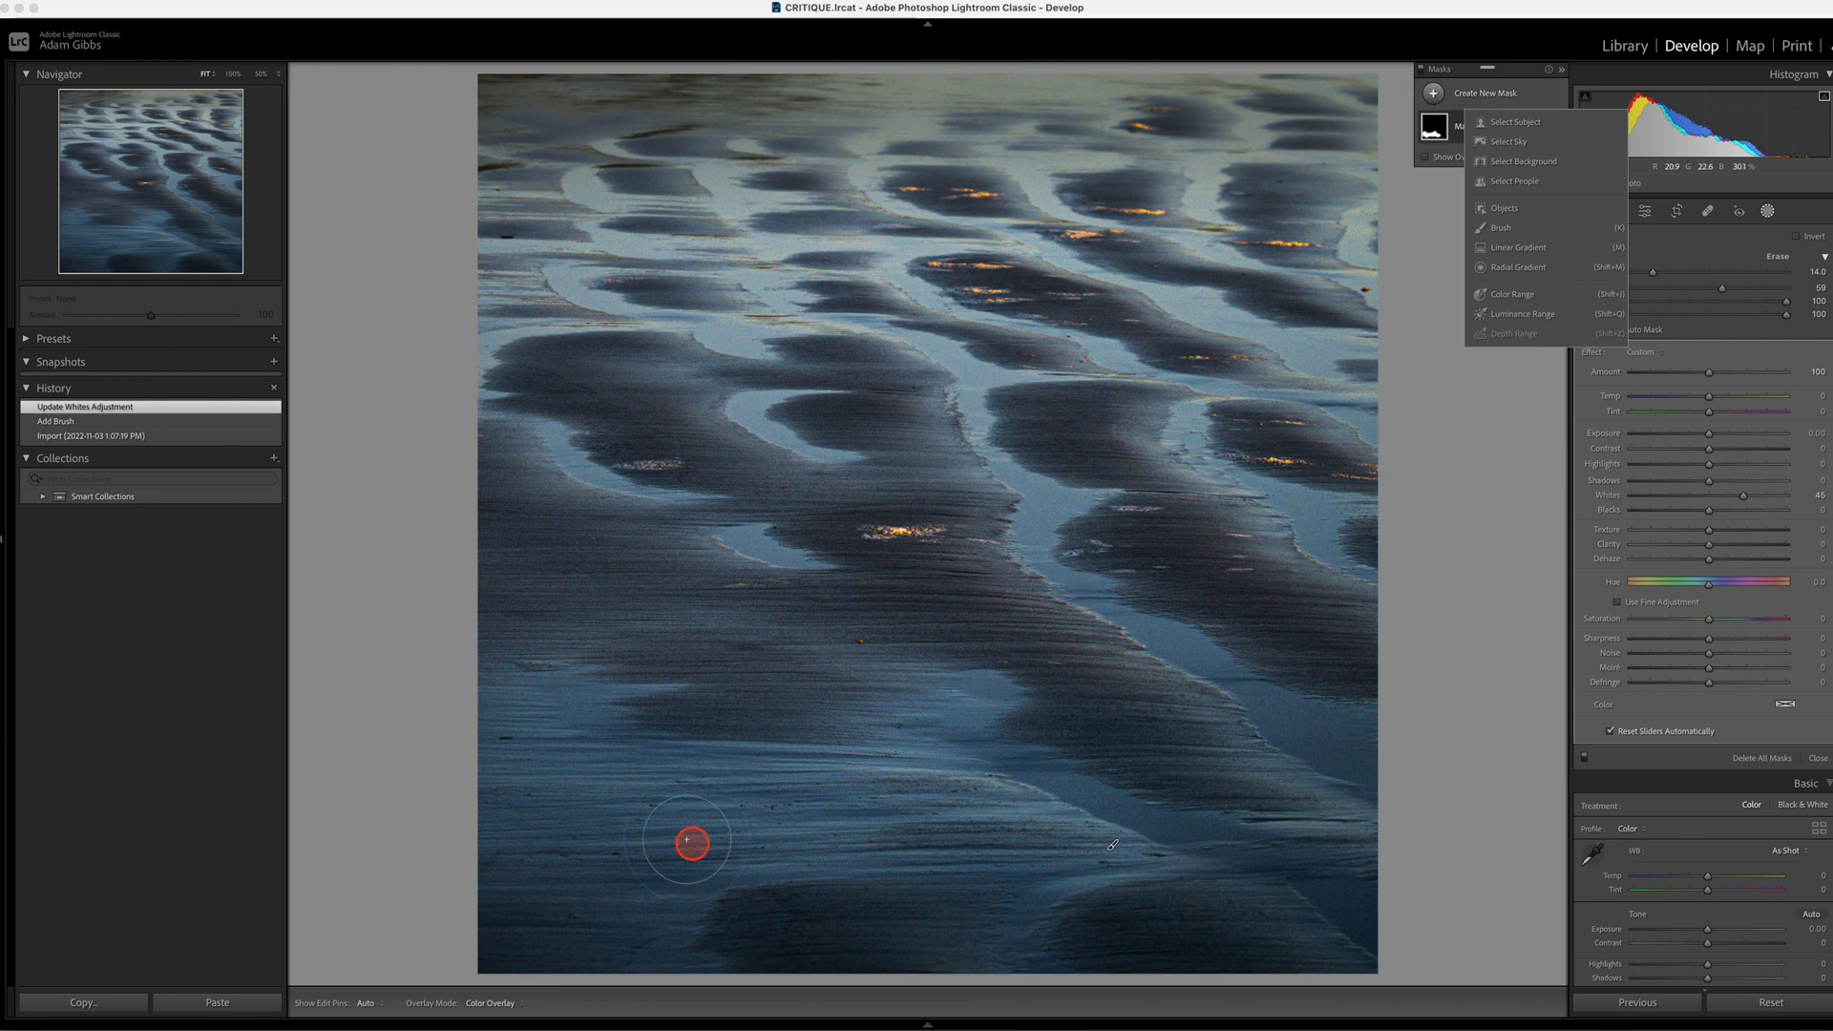
pyautogui.click(618, 834)
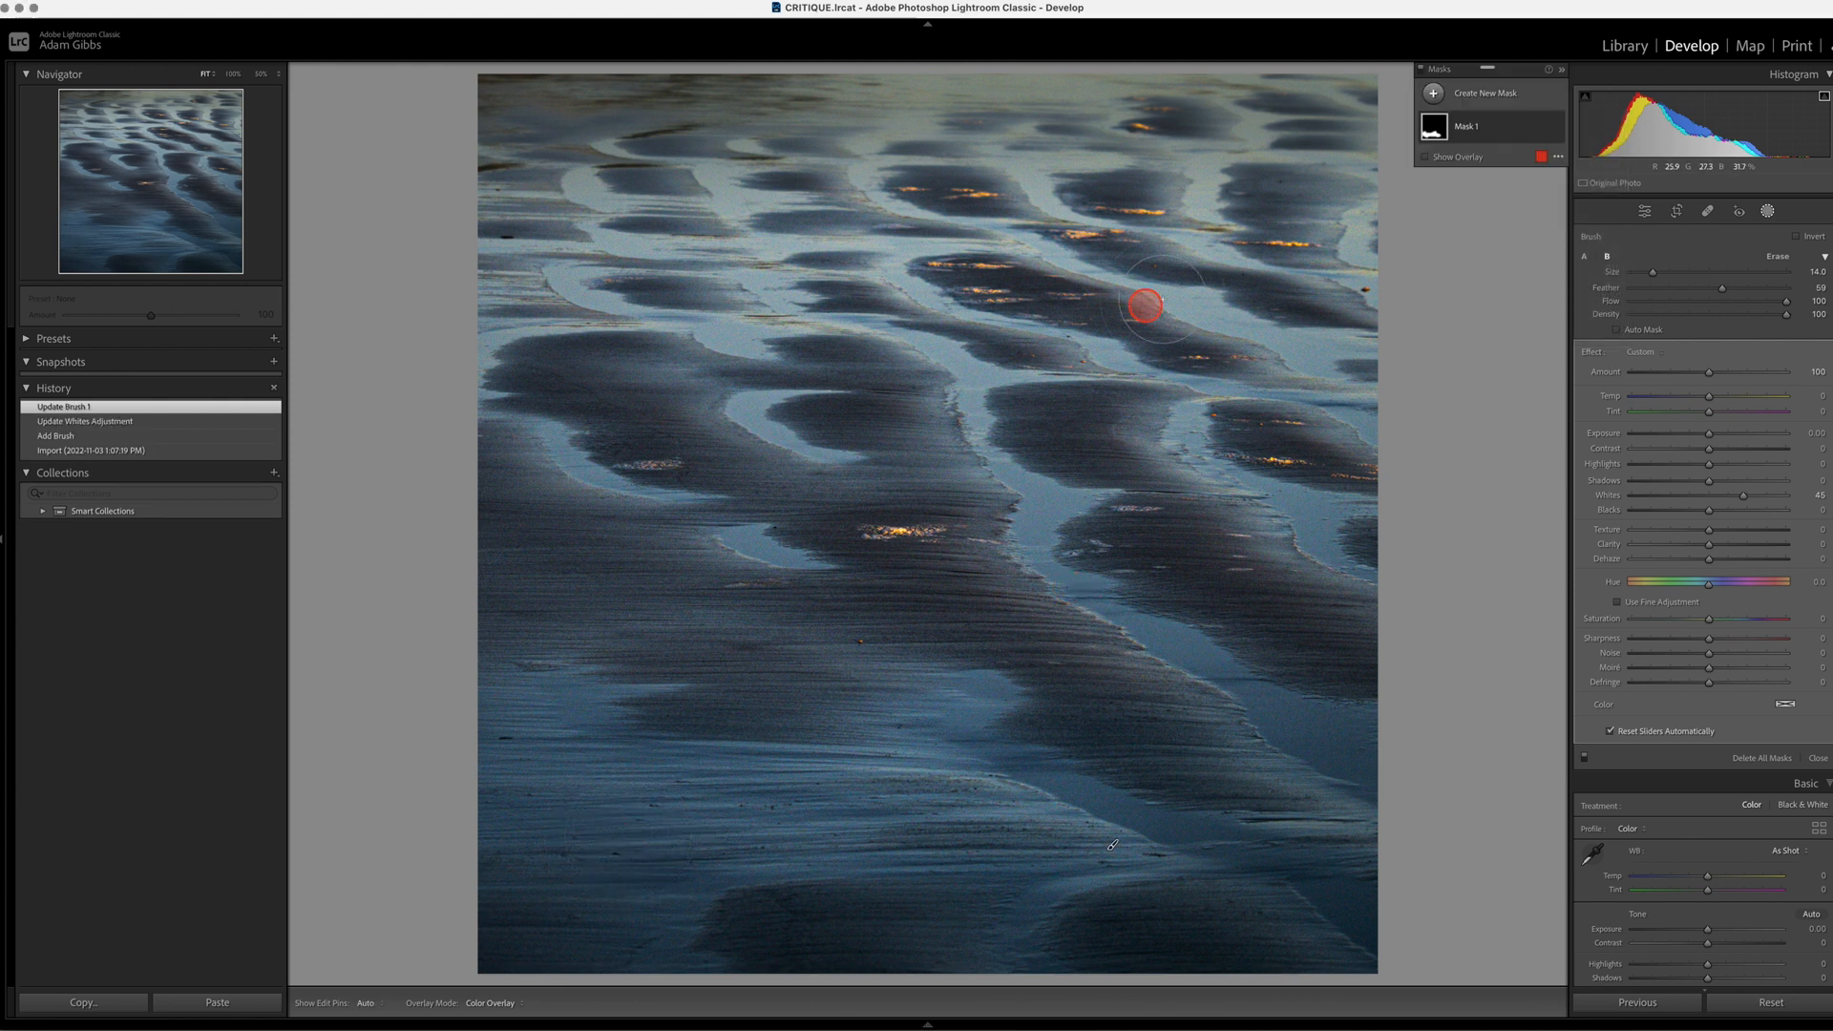
pyautogui.click(1432, 92)
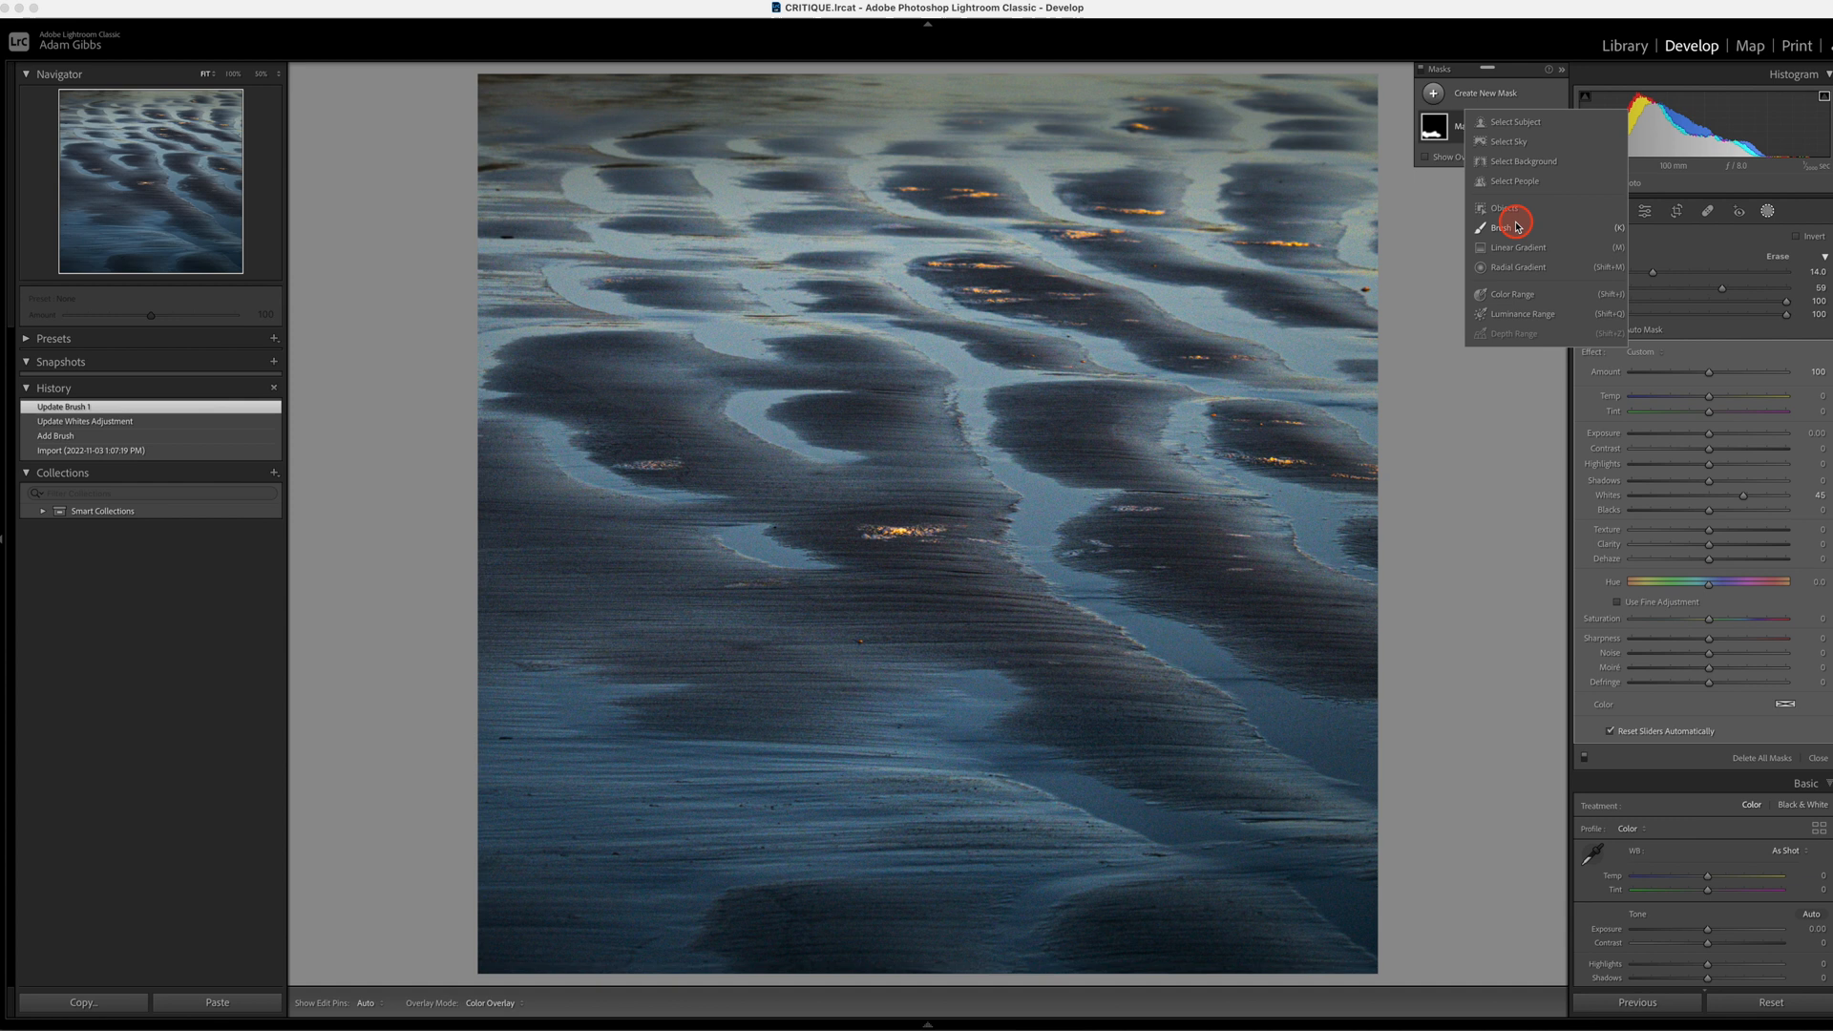
pyautogui.click(1508, 227)
pyautogui.moveTo(563, 733)
pyautogui.mouseDown()
pyautogui.moveTo(616, 832)
pyautogui.moveTo(692, 793)
pyautogui.moveTo(730, 800)
pyautogui.moveTo(663, 888)
pyautogui.moveTo(559, 909)
pyautogui.moveTo(611, 805)
pyautogui.mouseUp()
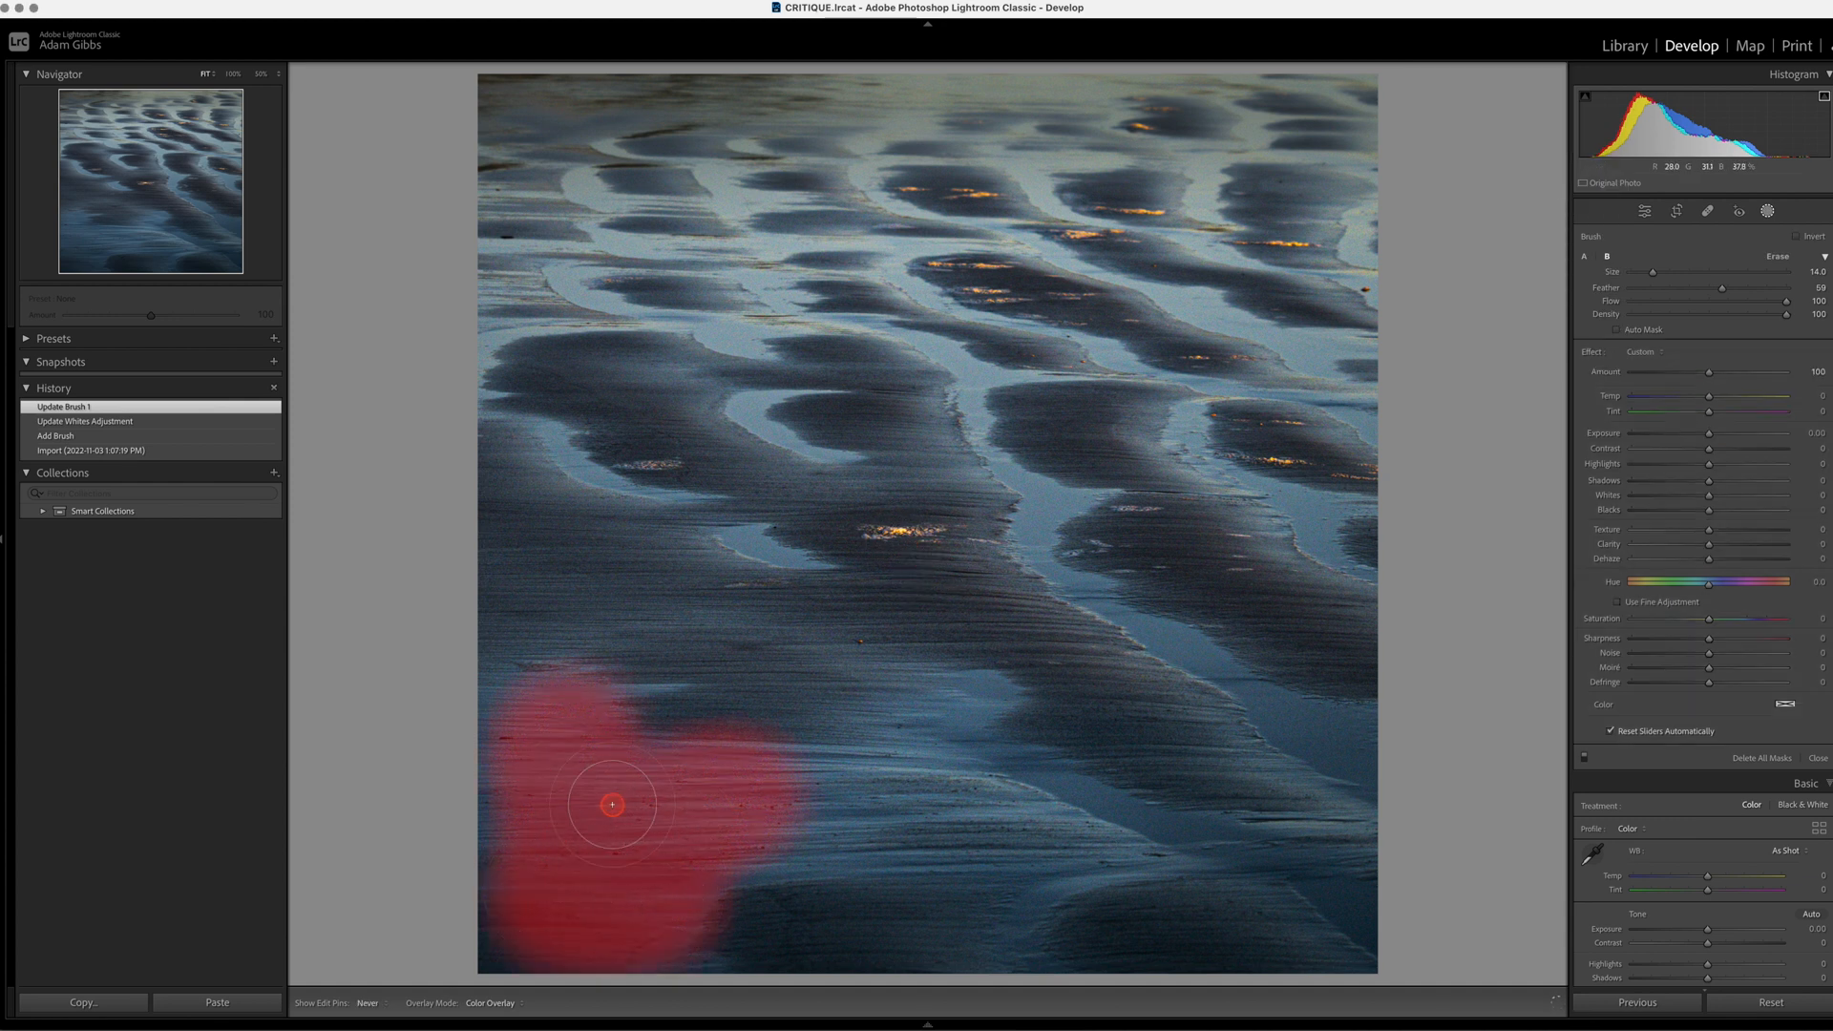
pyautogui.moveTo(1709, 495); pyautogui.dragTo(1712, 499)
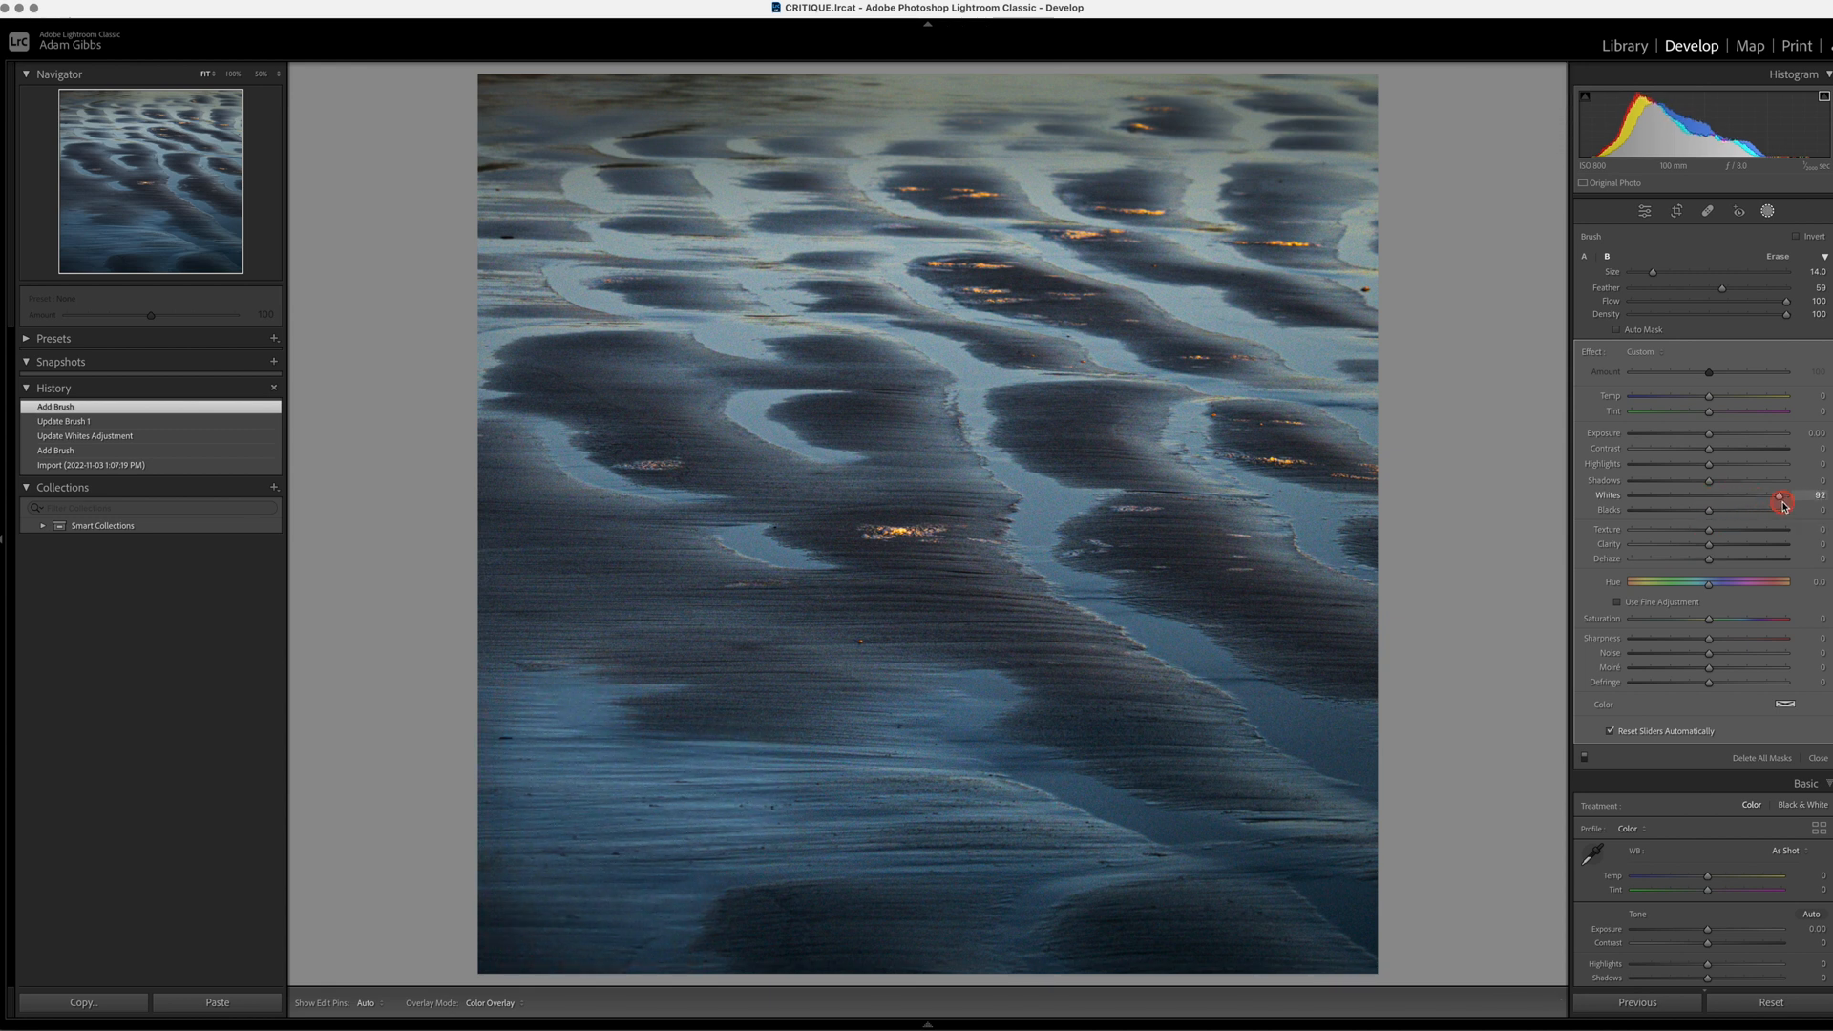
pyautogui.moveTo(1746, 507)
pyautogui.mouseDown()
pyautogui.moveTo(1766, 510)
pyautogui.moveTo(1744, 509)
pyautogui.mouseUp()
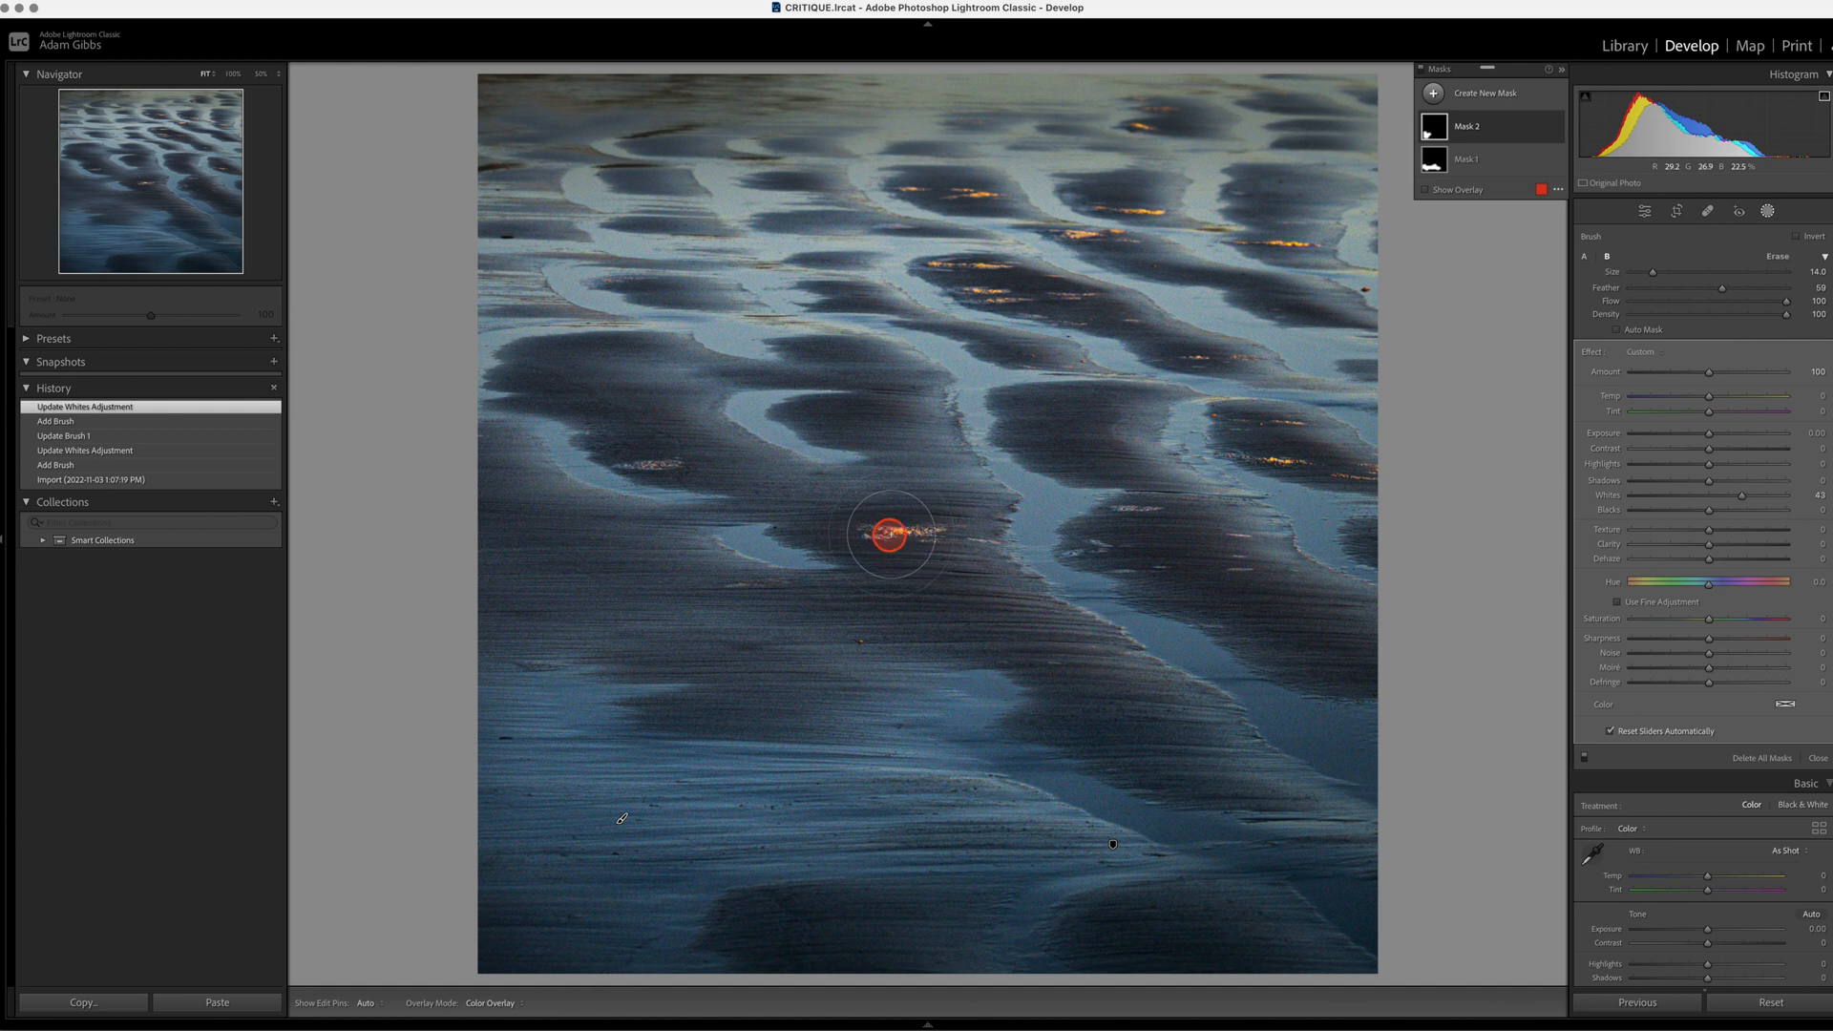
# Step: Leave masking and set the whole photo's Contrast to +27
pyautogui.click(1433, 94)
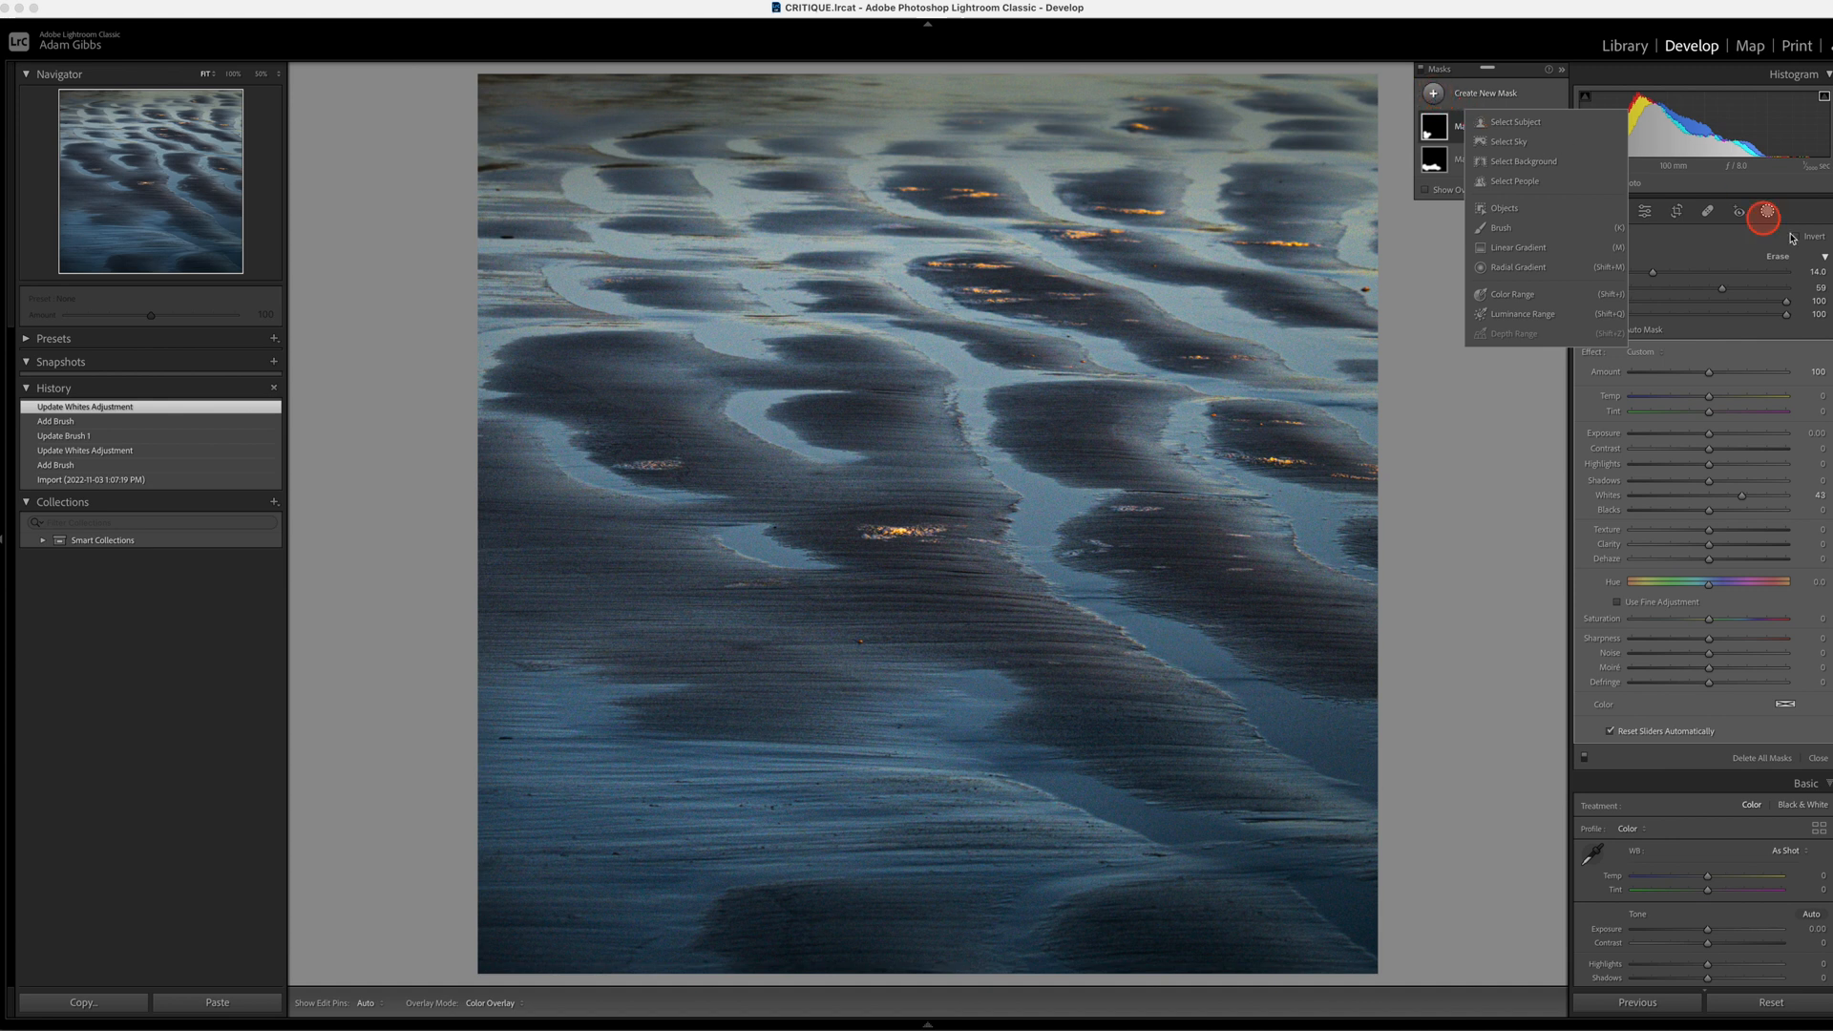
pyautogui.click(1766, 212)
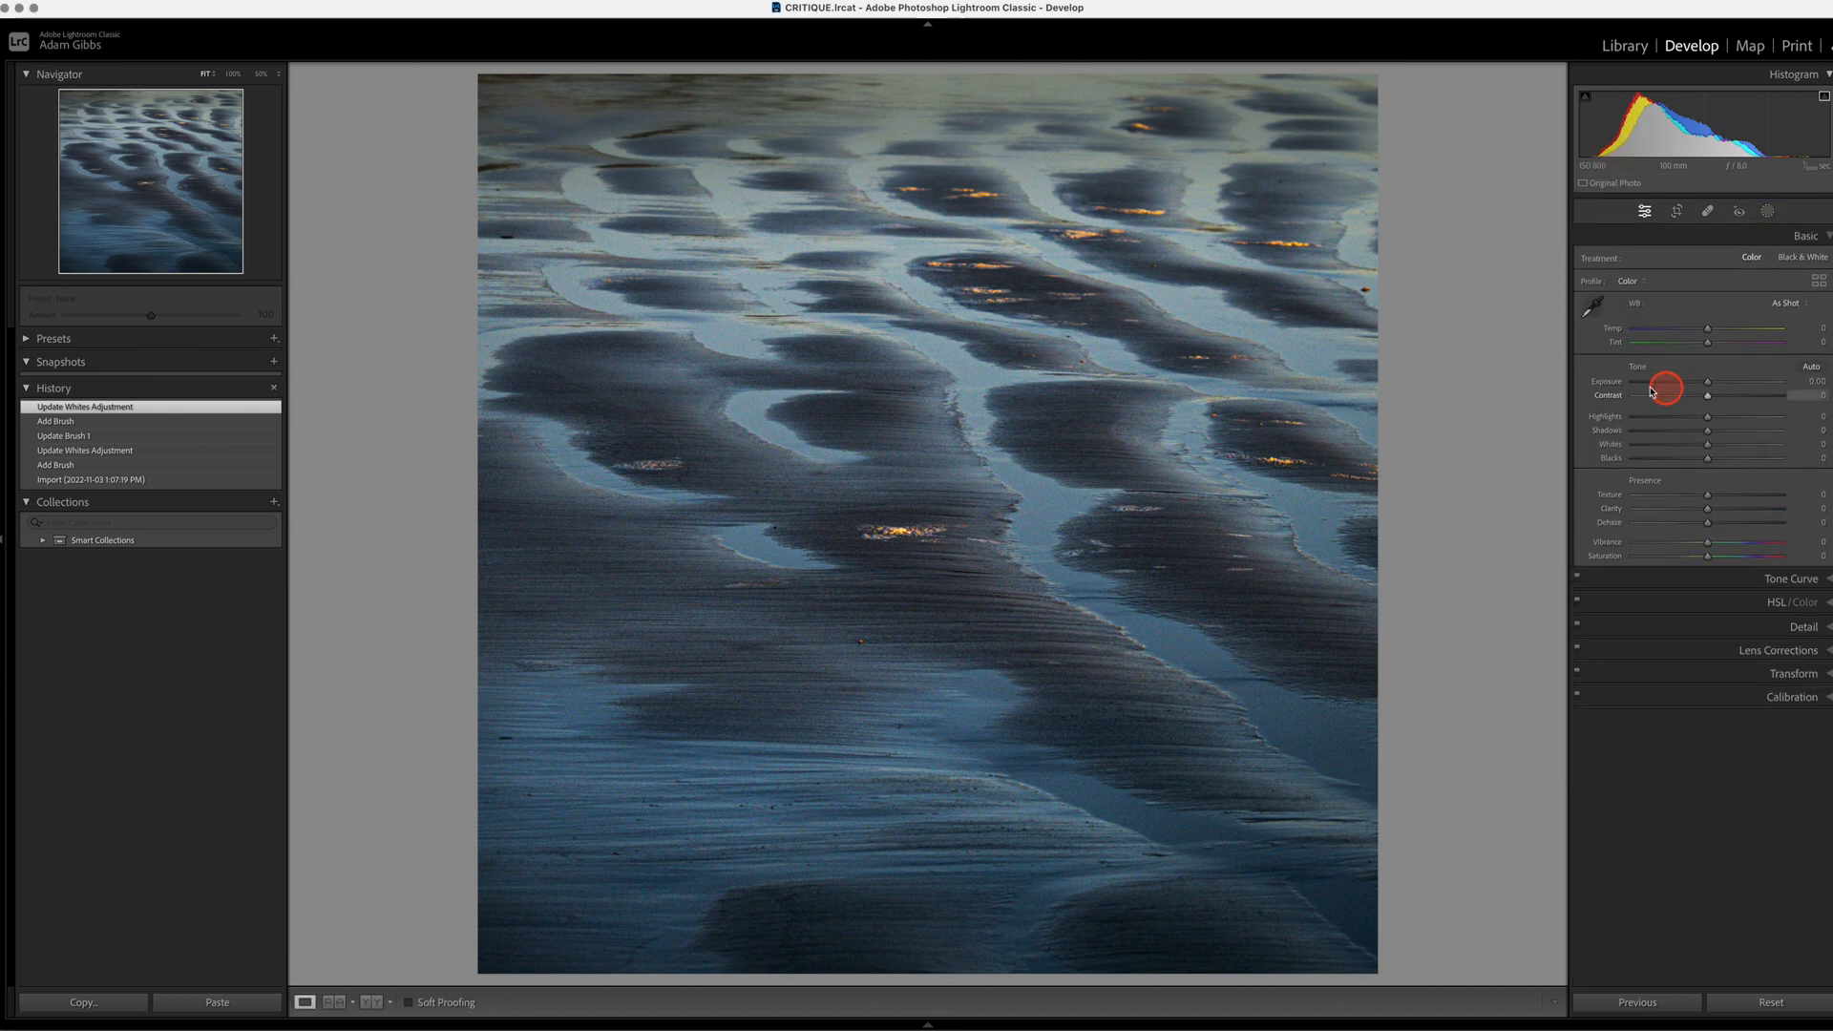
pyautogui.moveTo(1708, 398); pyautogui.dragTo(1746, 403)
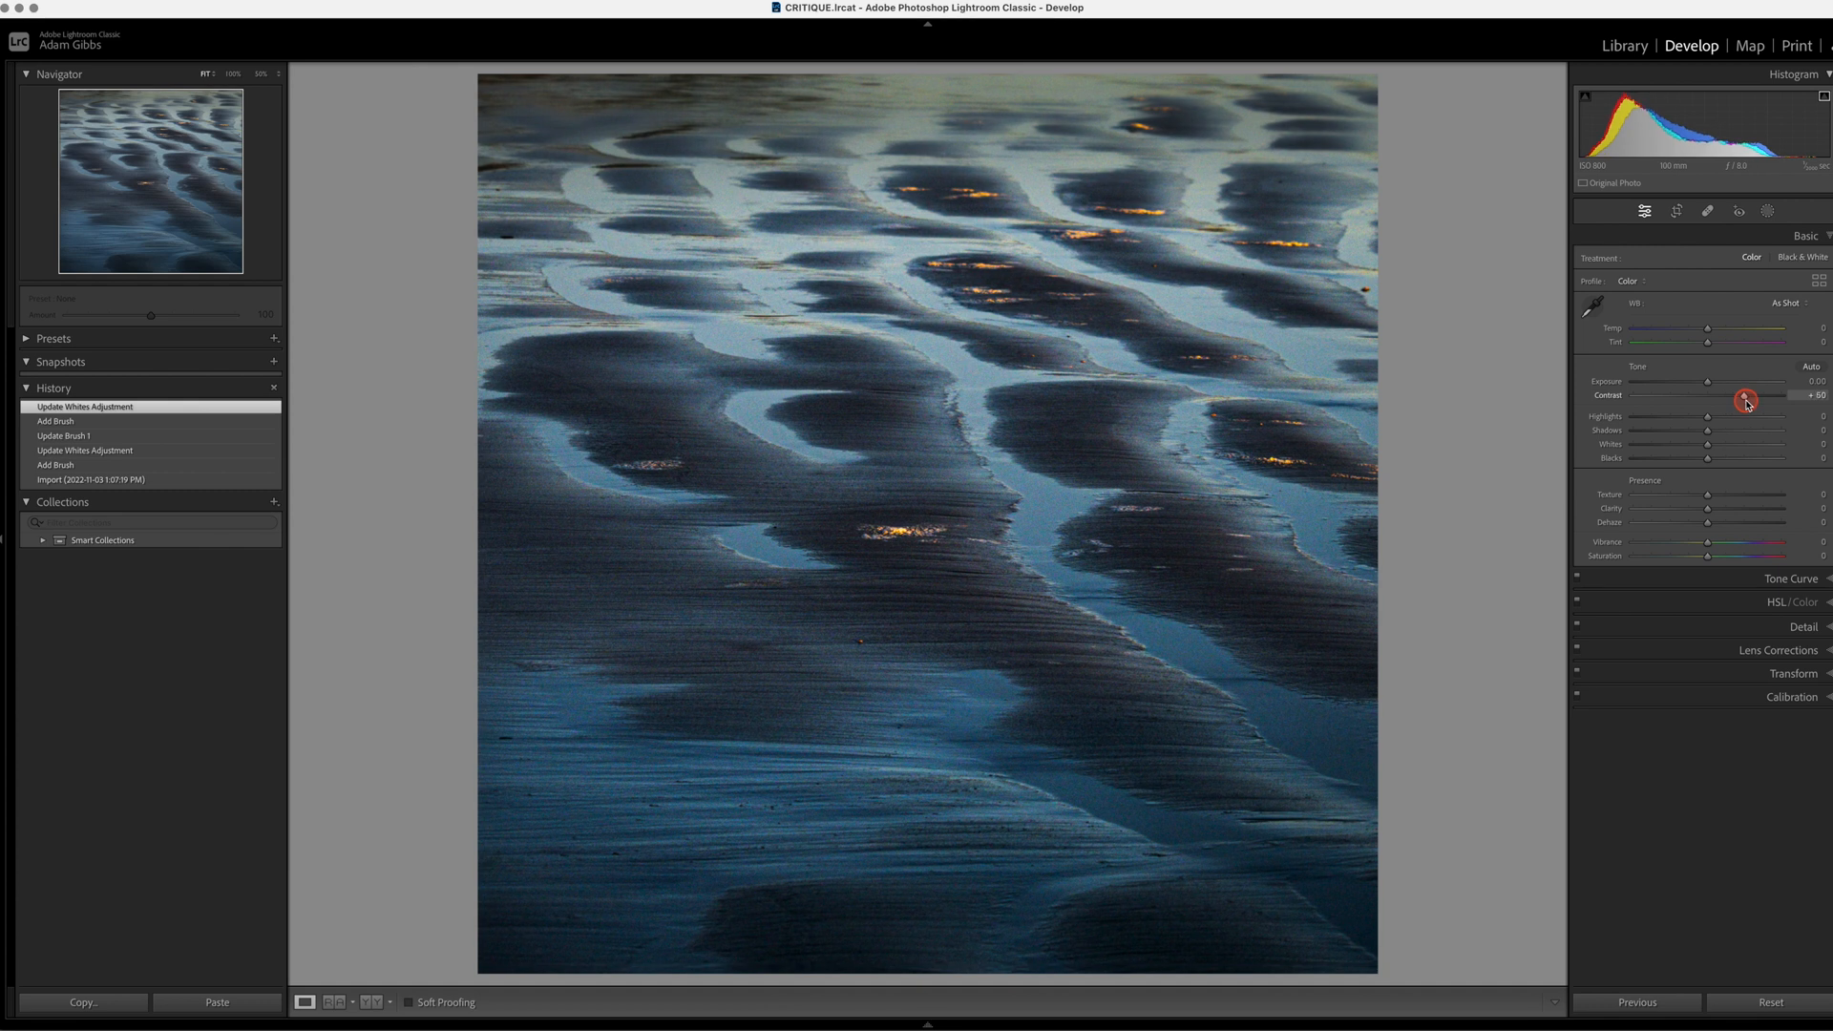
pyautogui.moveTo(1740, 403); pyautogui.dragTo(1735, 406)
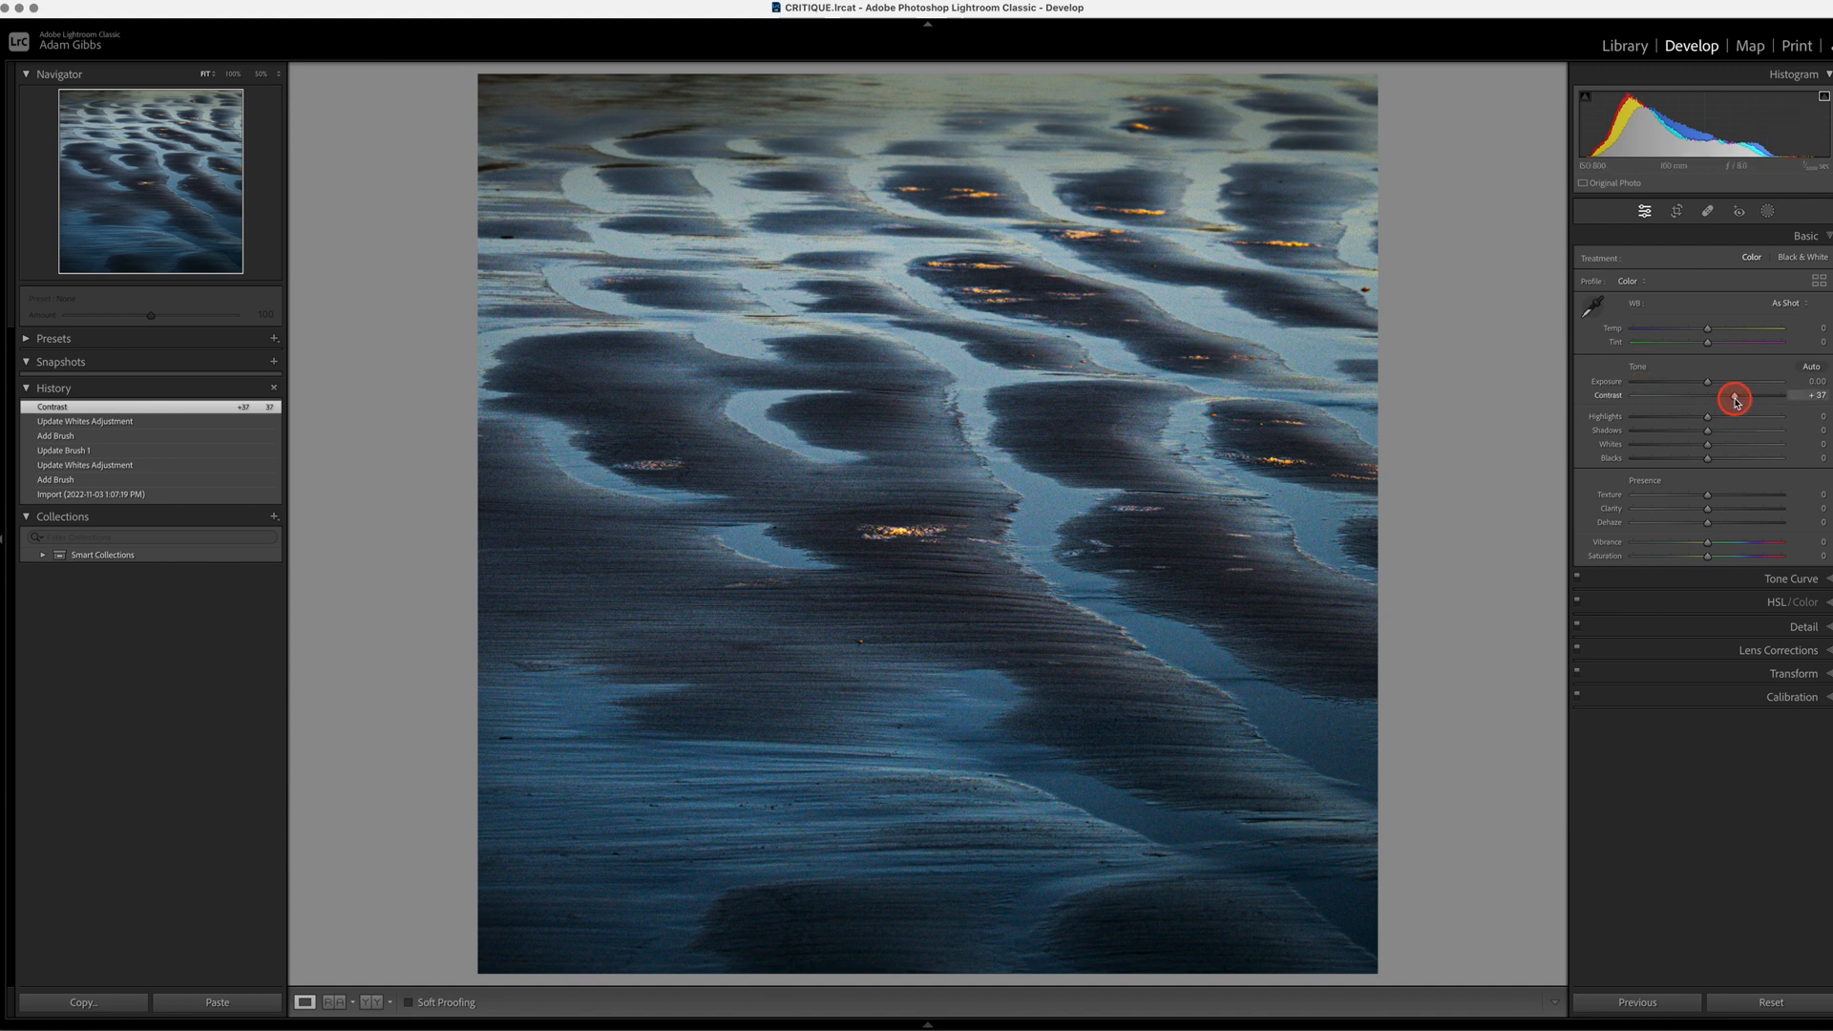
pyautogui.moveTo(1736, 401); pyautogui.dragTo(1728, 399)
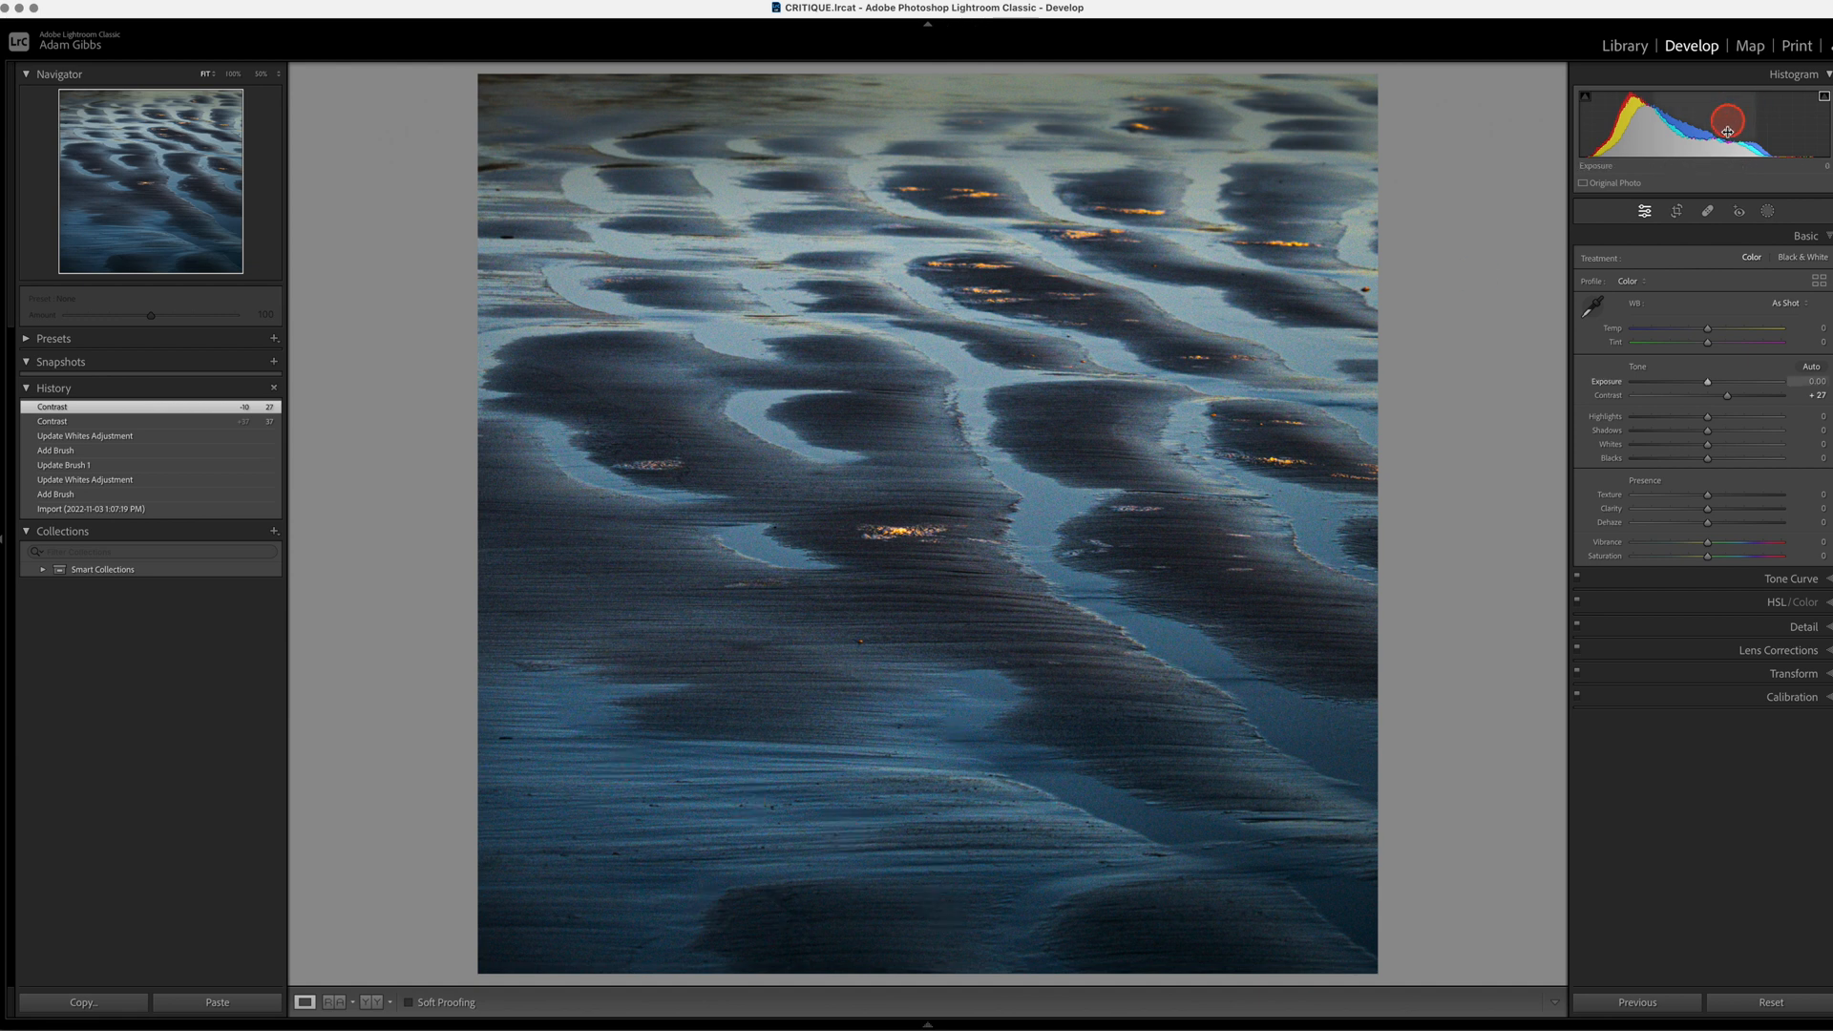
# Step: Raise the Whites of Mask 1 and set the Whites of Mask 2 to 80, finishing the masking
pyautogui.click(1766, 211)
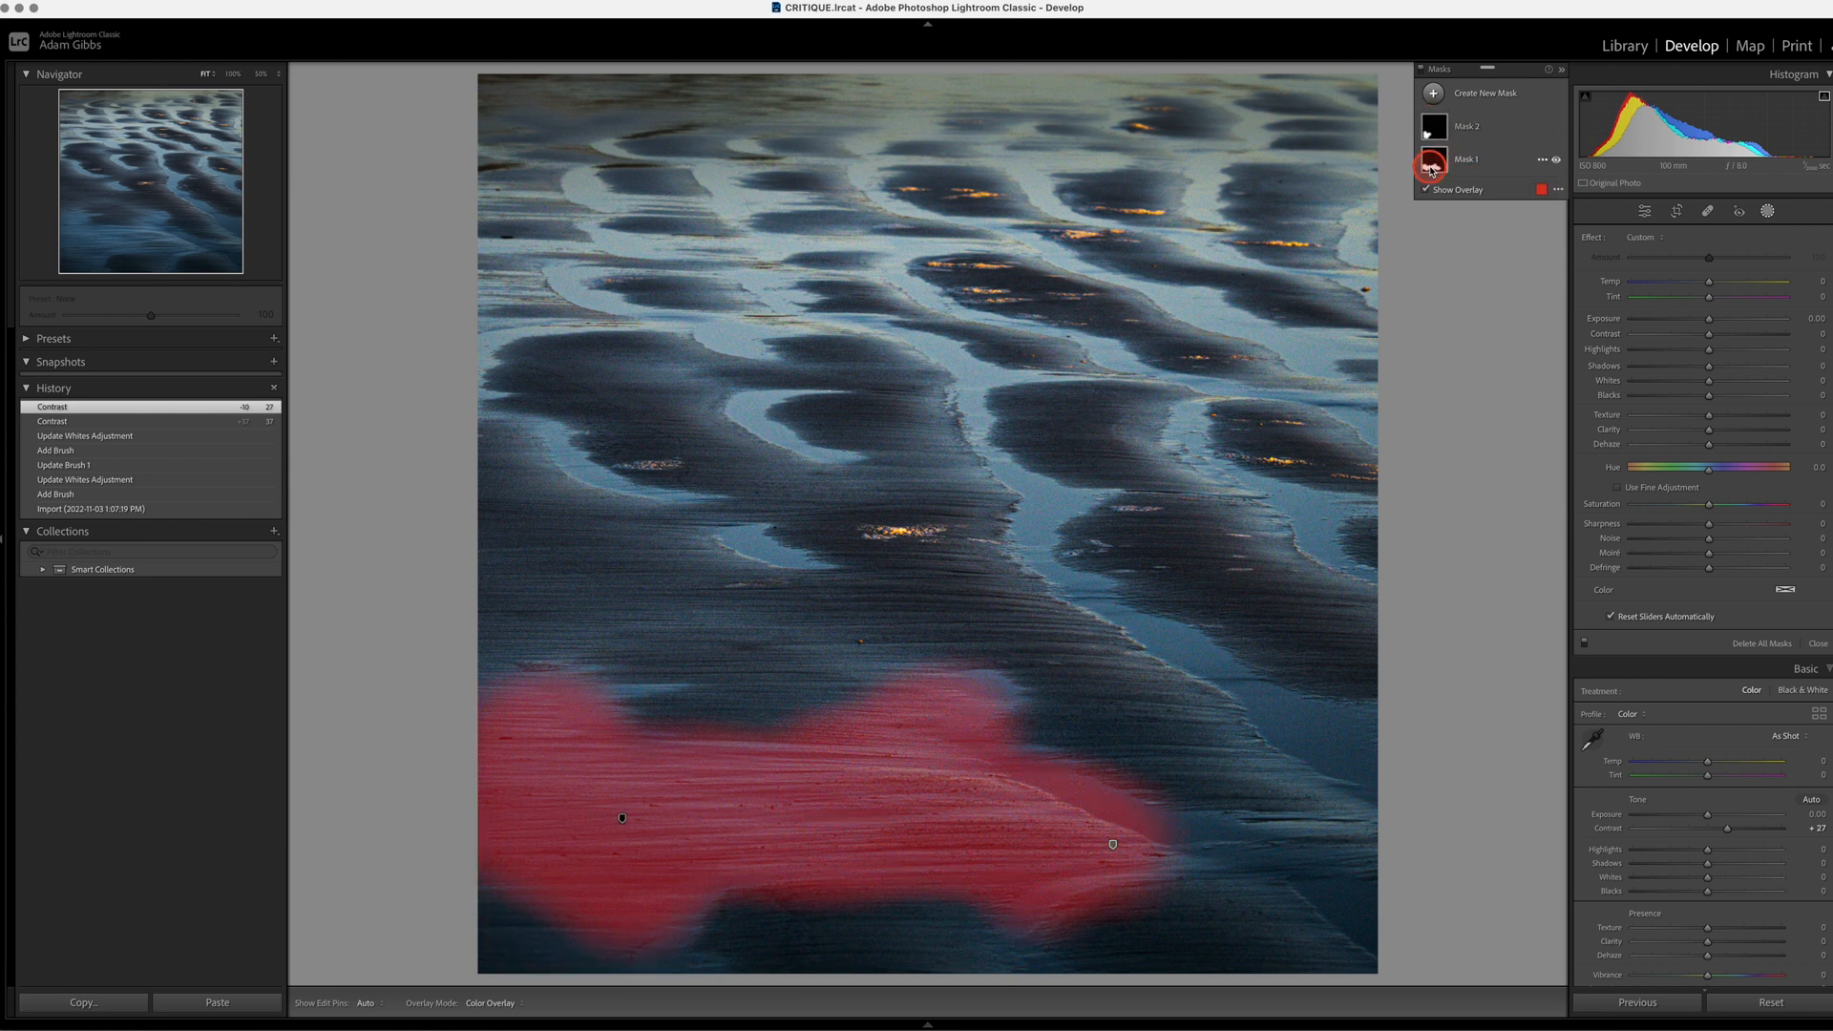
pyautogui.click(1434, 159)
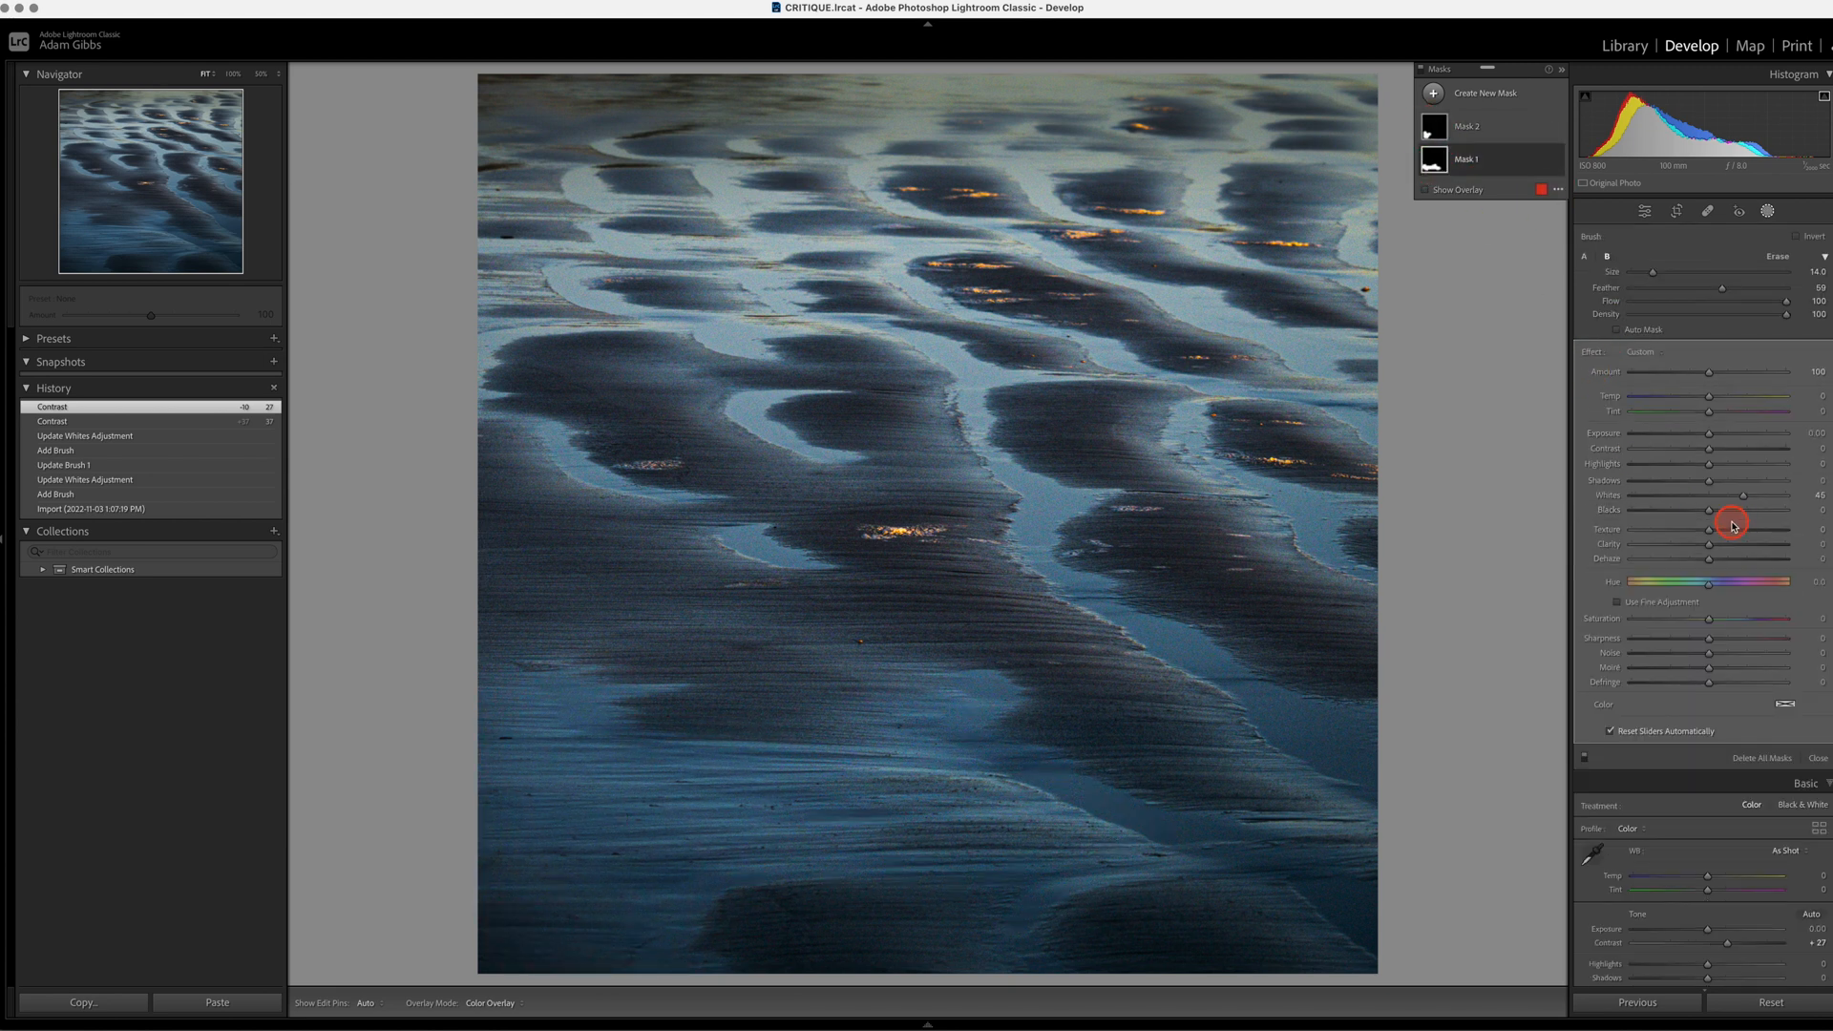
pyautogui.moveTo(1743, 498); pyautogui.dragTo(1771, 500)
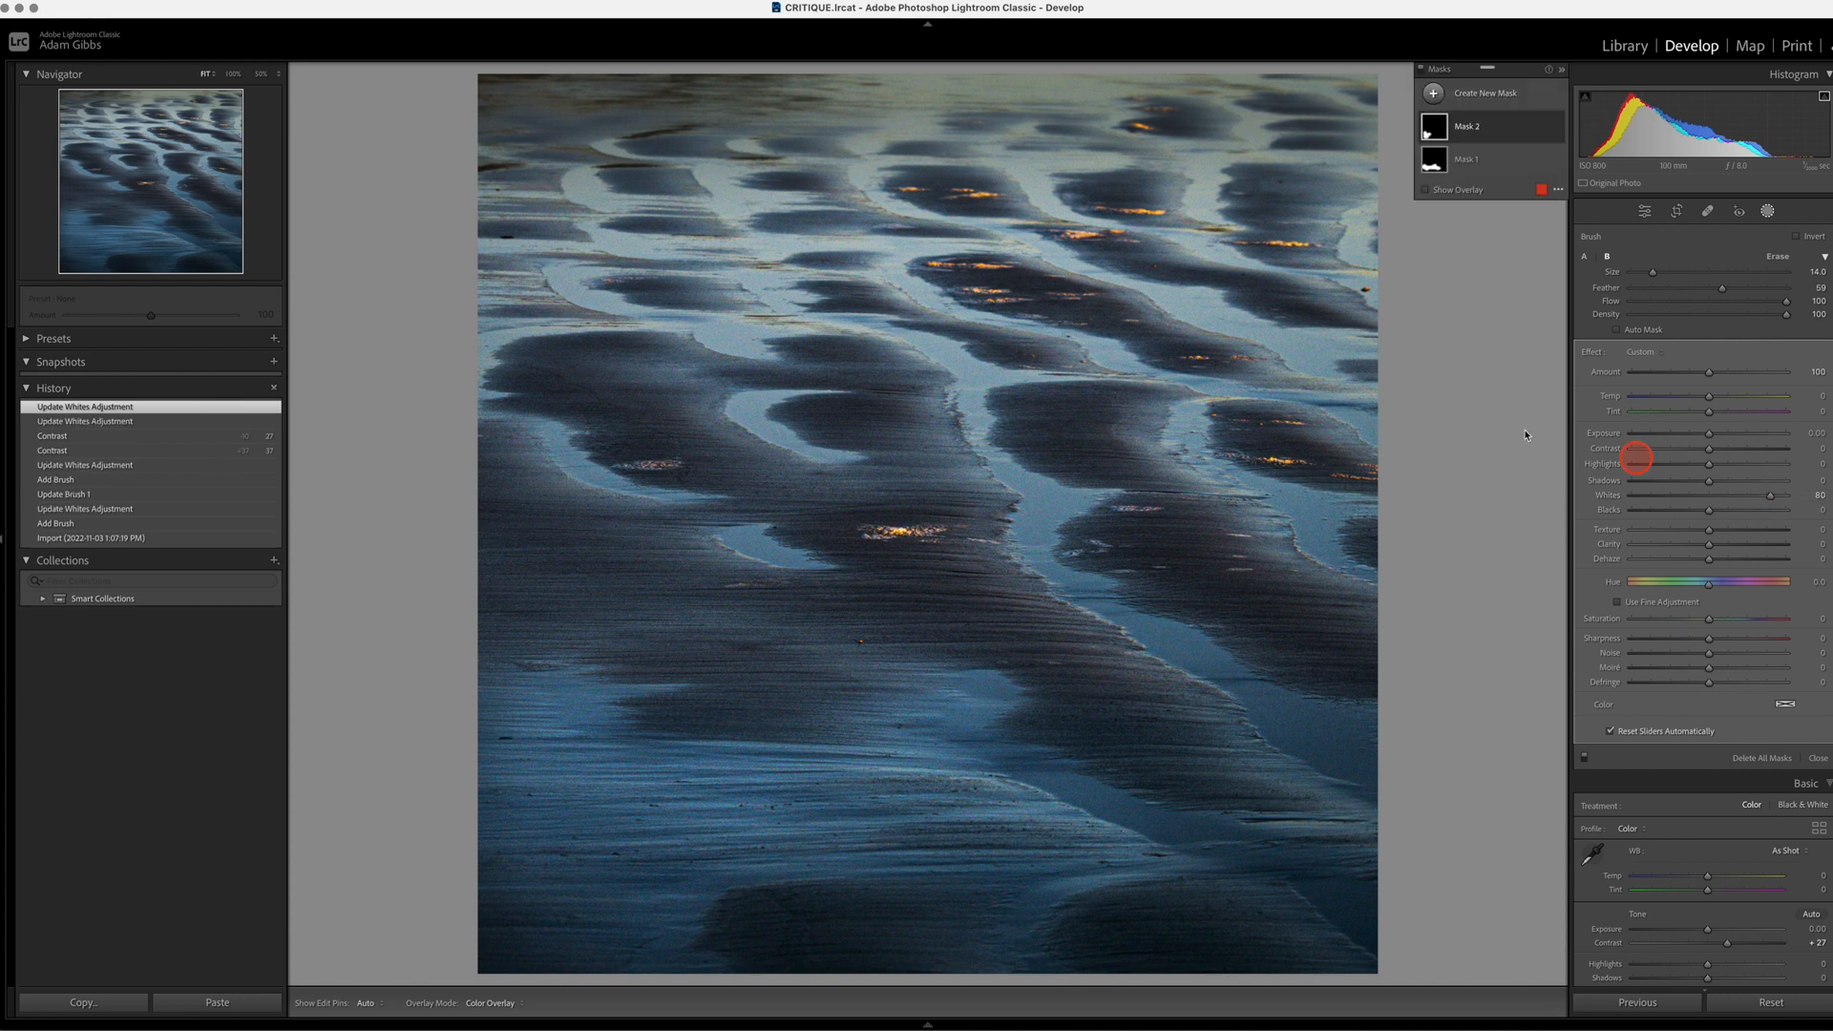
pyautogui.click(1768, 212)
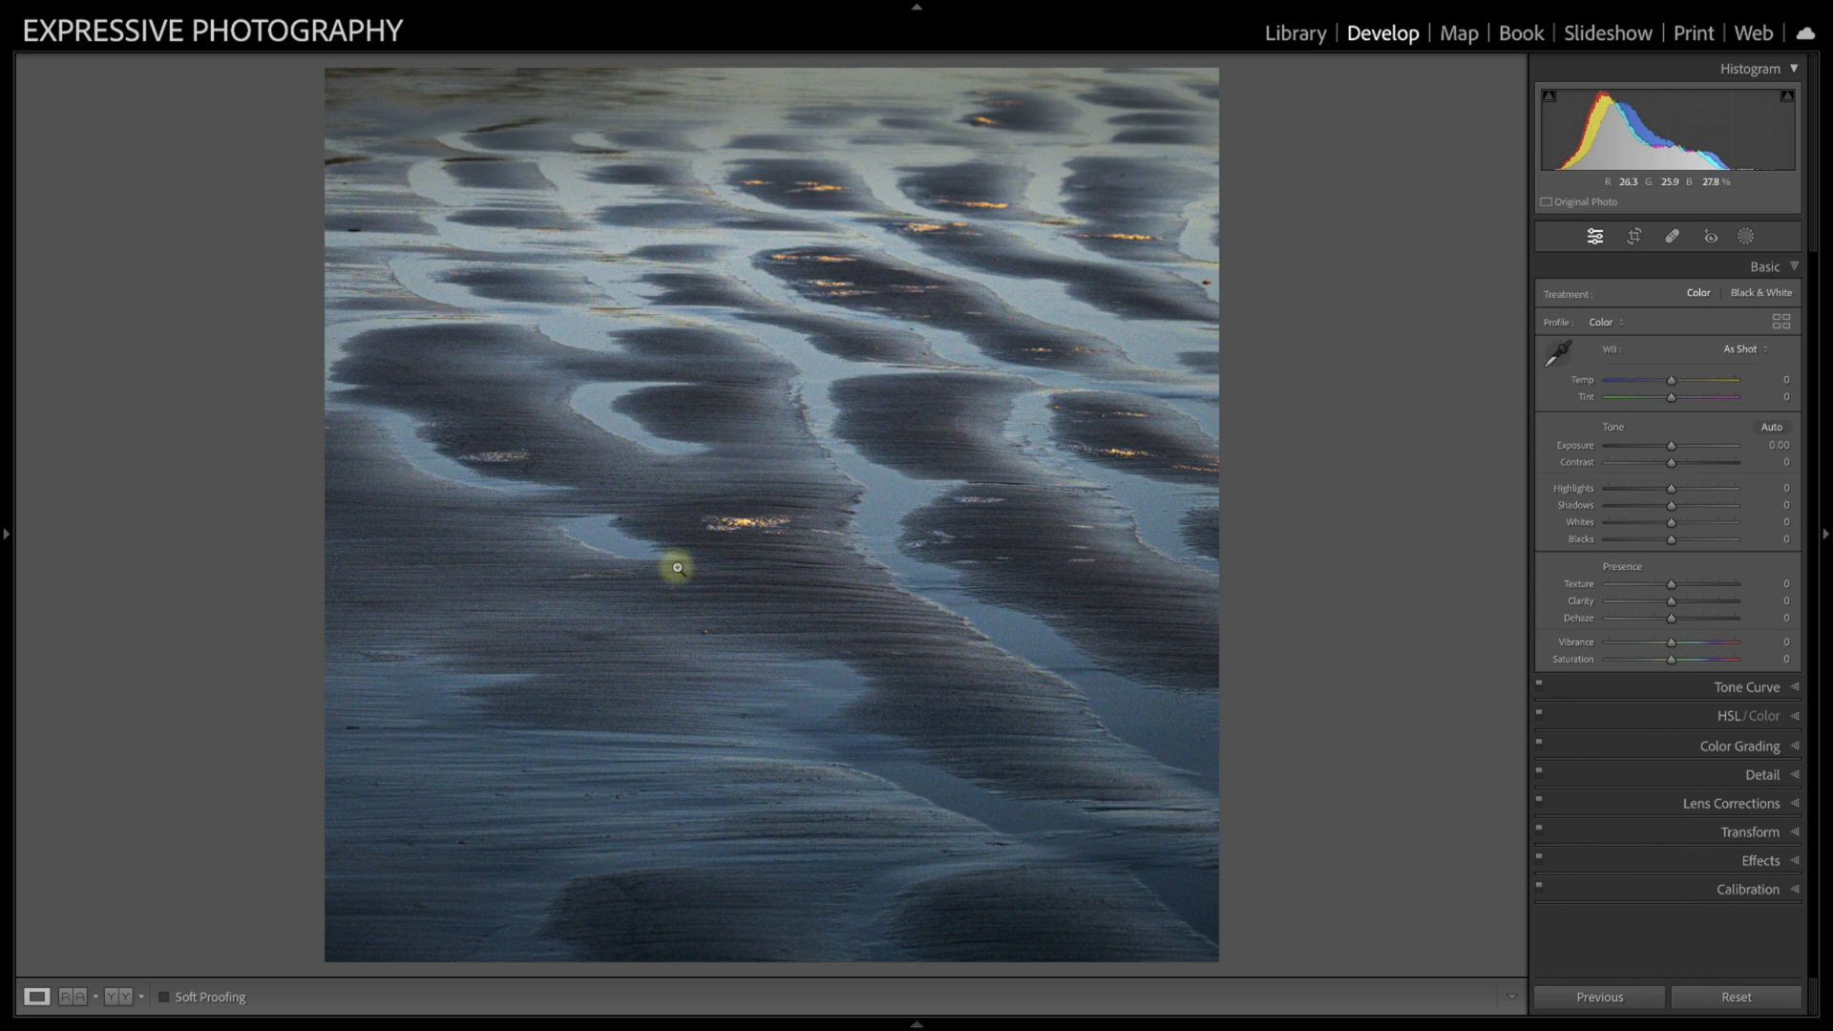
# Step: View the photo in Lights Out mode against a black surround, and restore the normal display
pyautogui.press('l')
pyautogui.press('l')
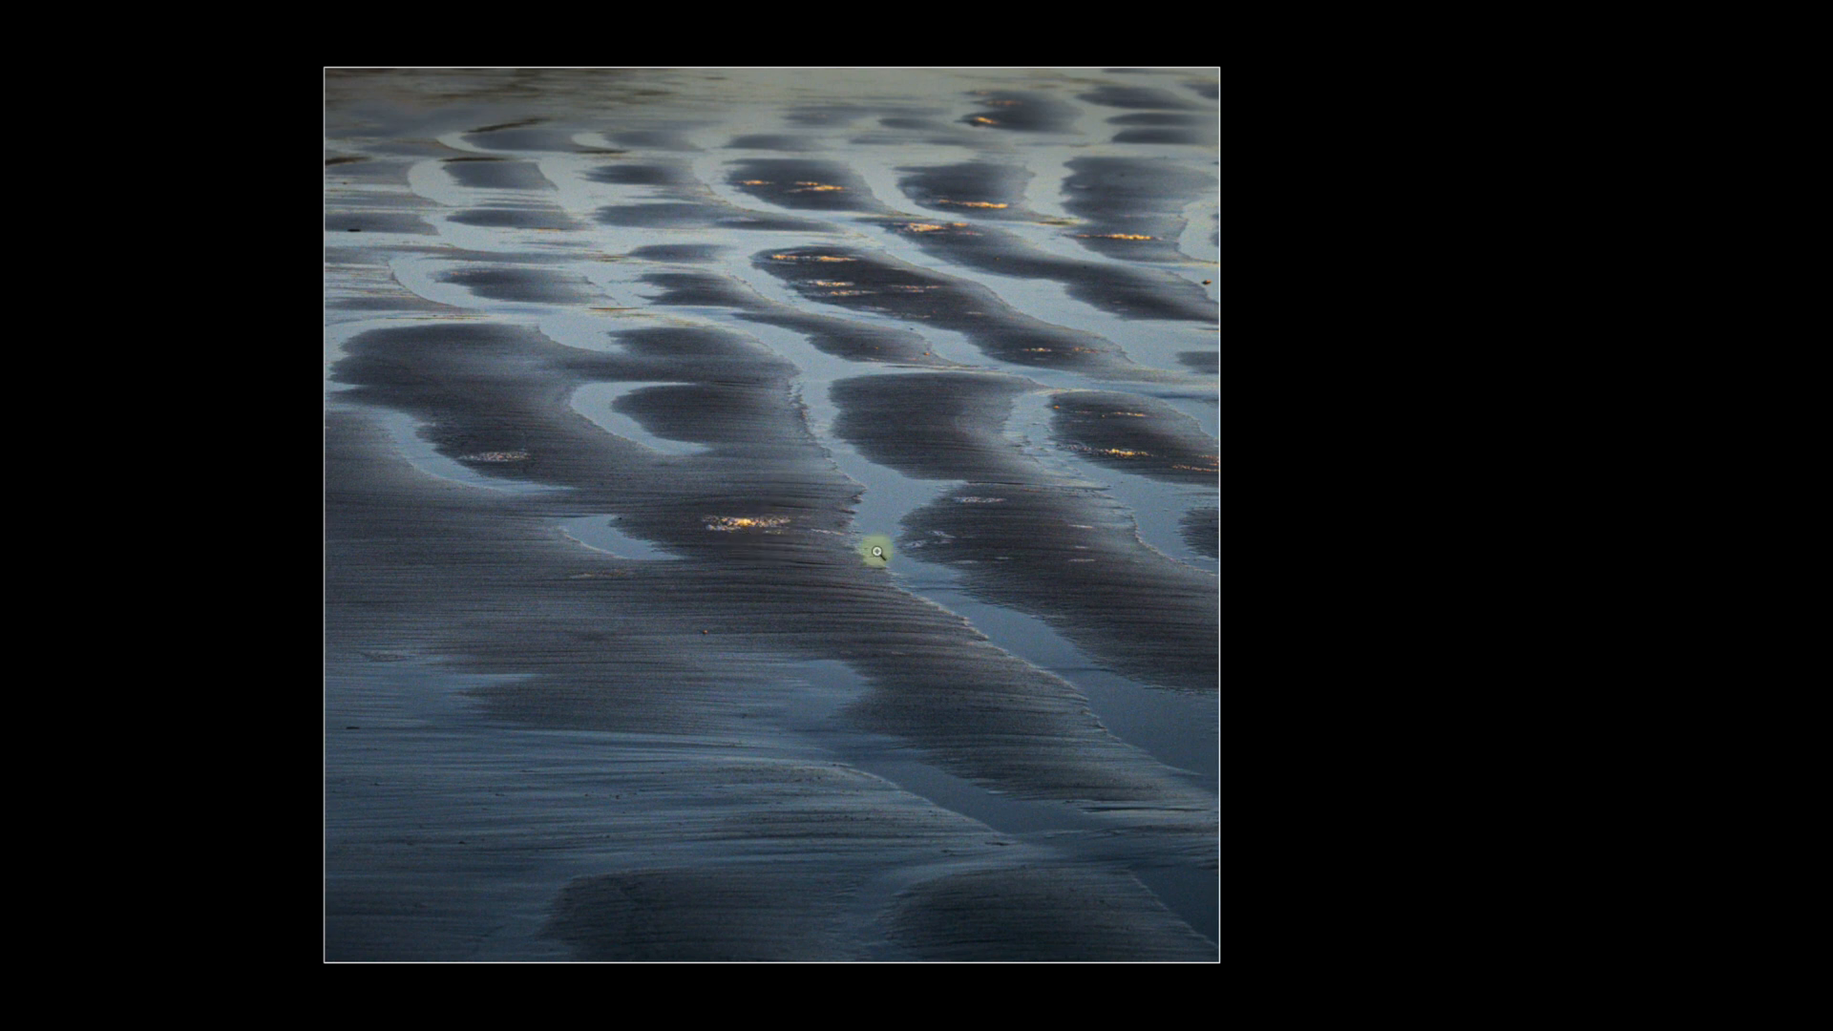
pyautogui.press('l')
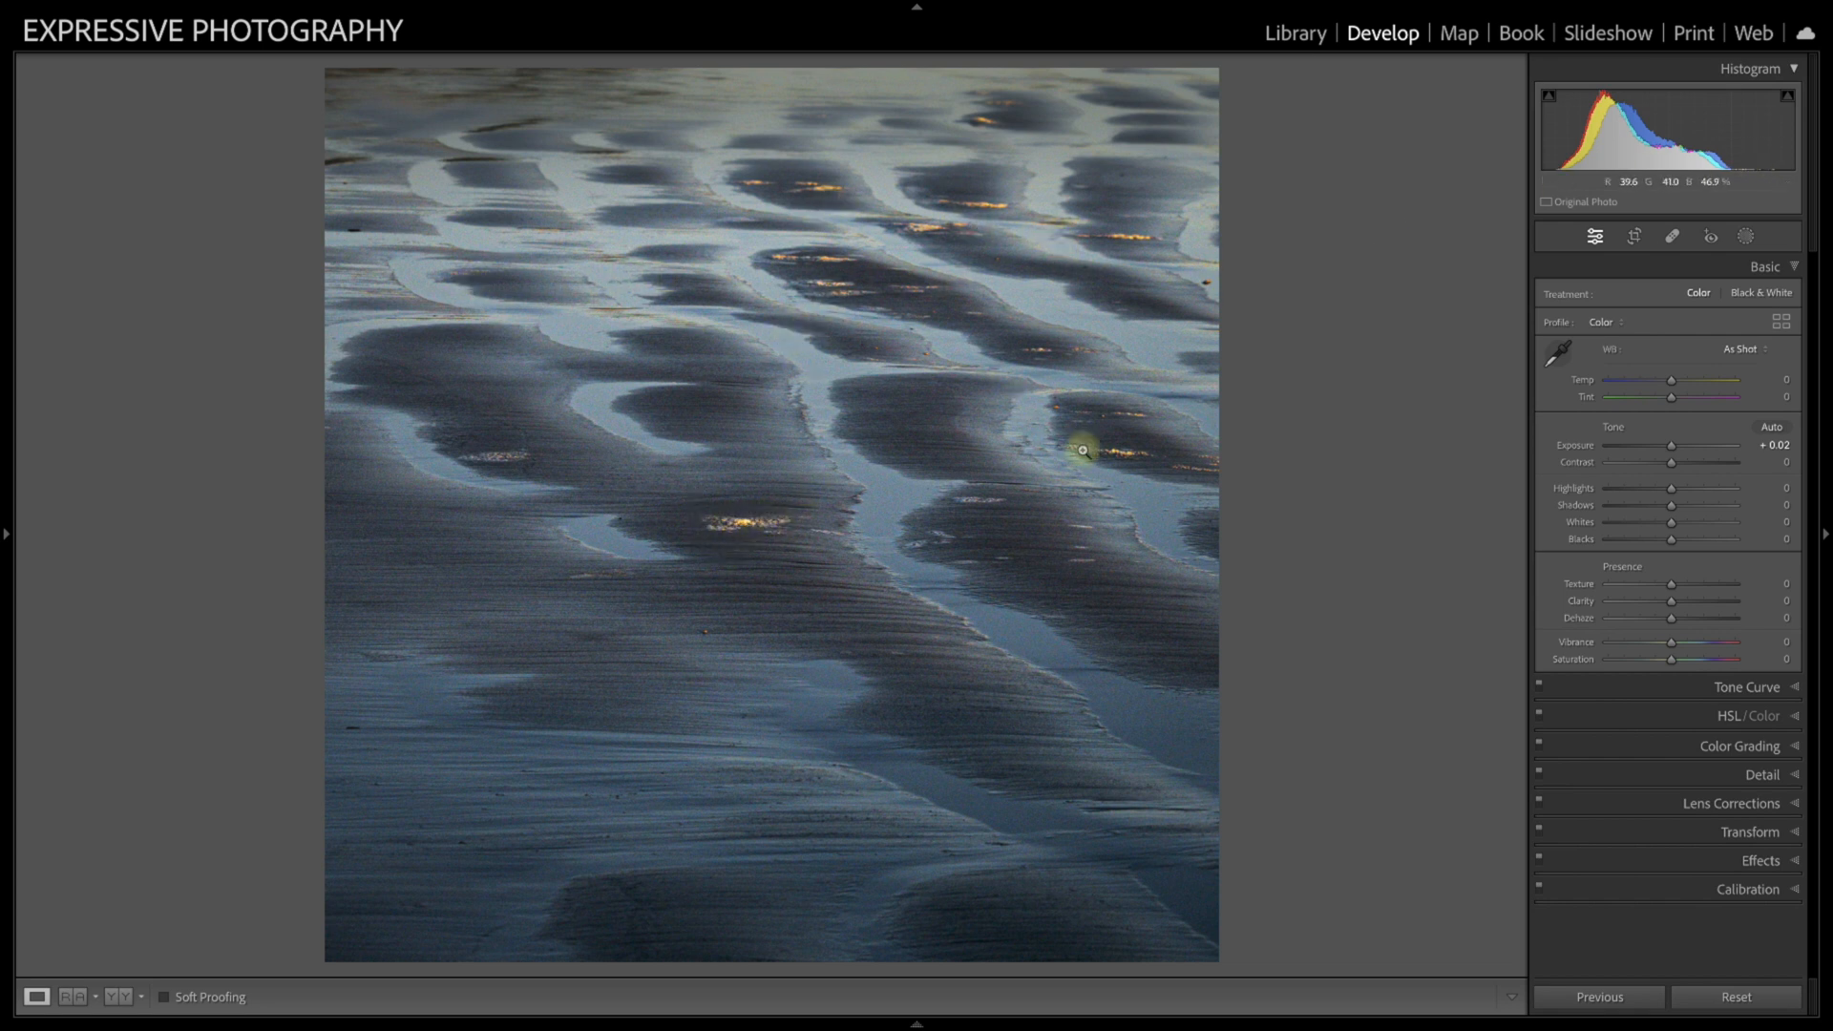
# Step: Examine the golden reflection near the image centre and the small spot at the right edge at closer zoom
pyautogui.click(746, 530)
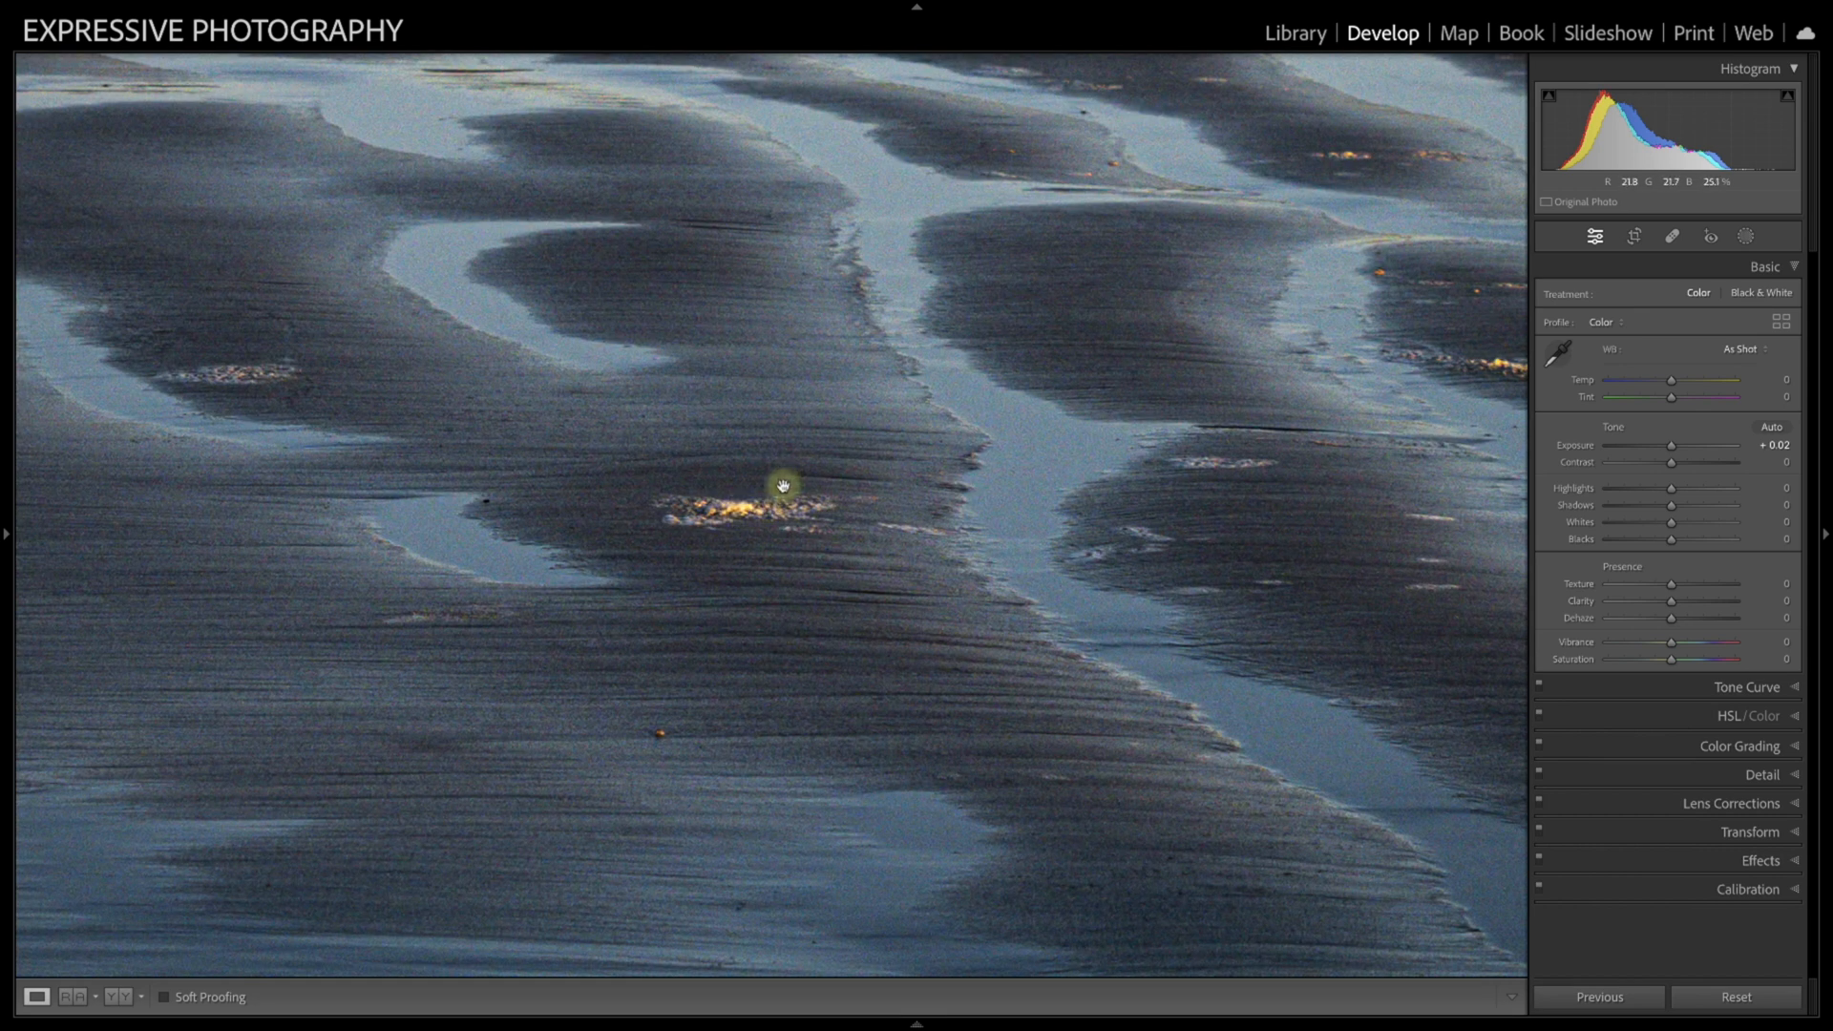
pyautogui.click(782, 486)
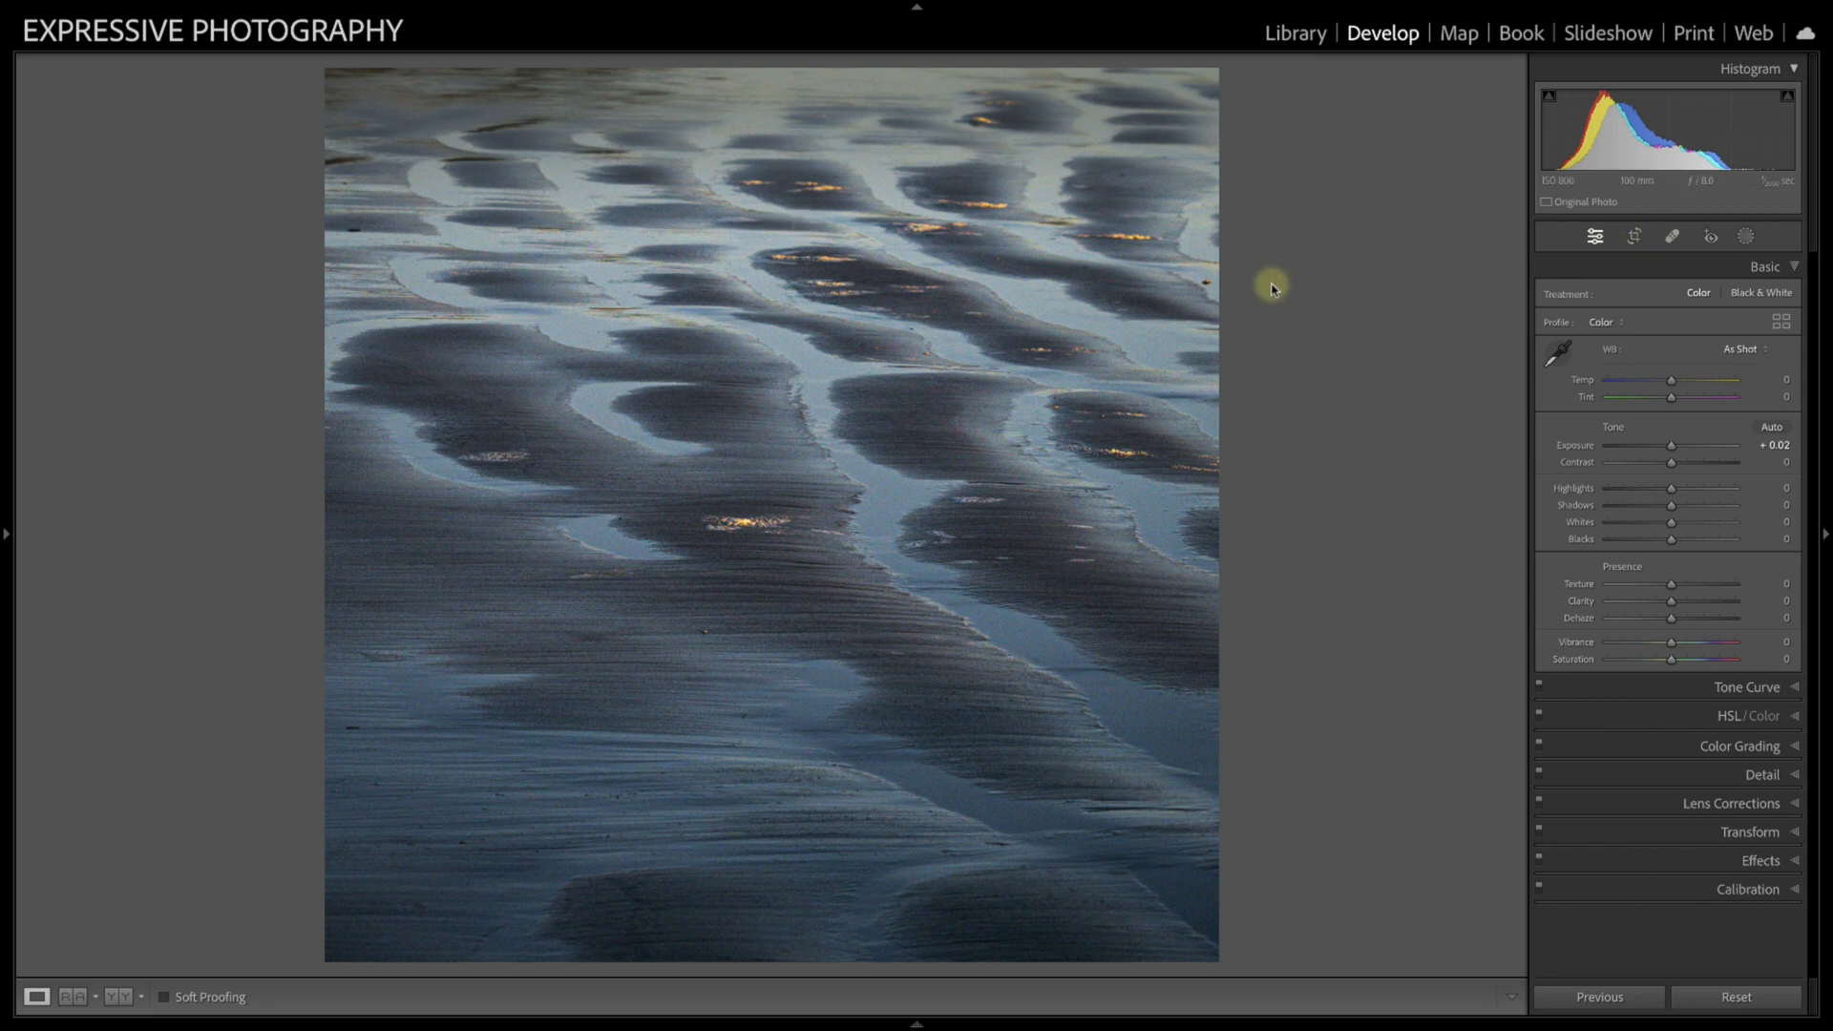
pyautogui.click(1211, 278)
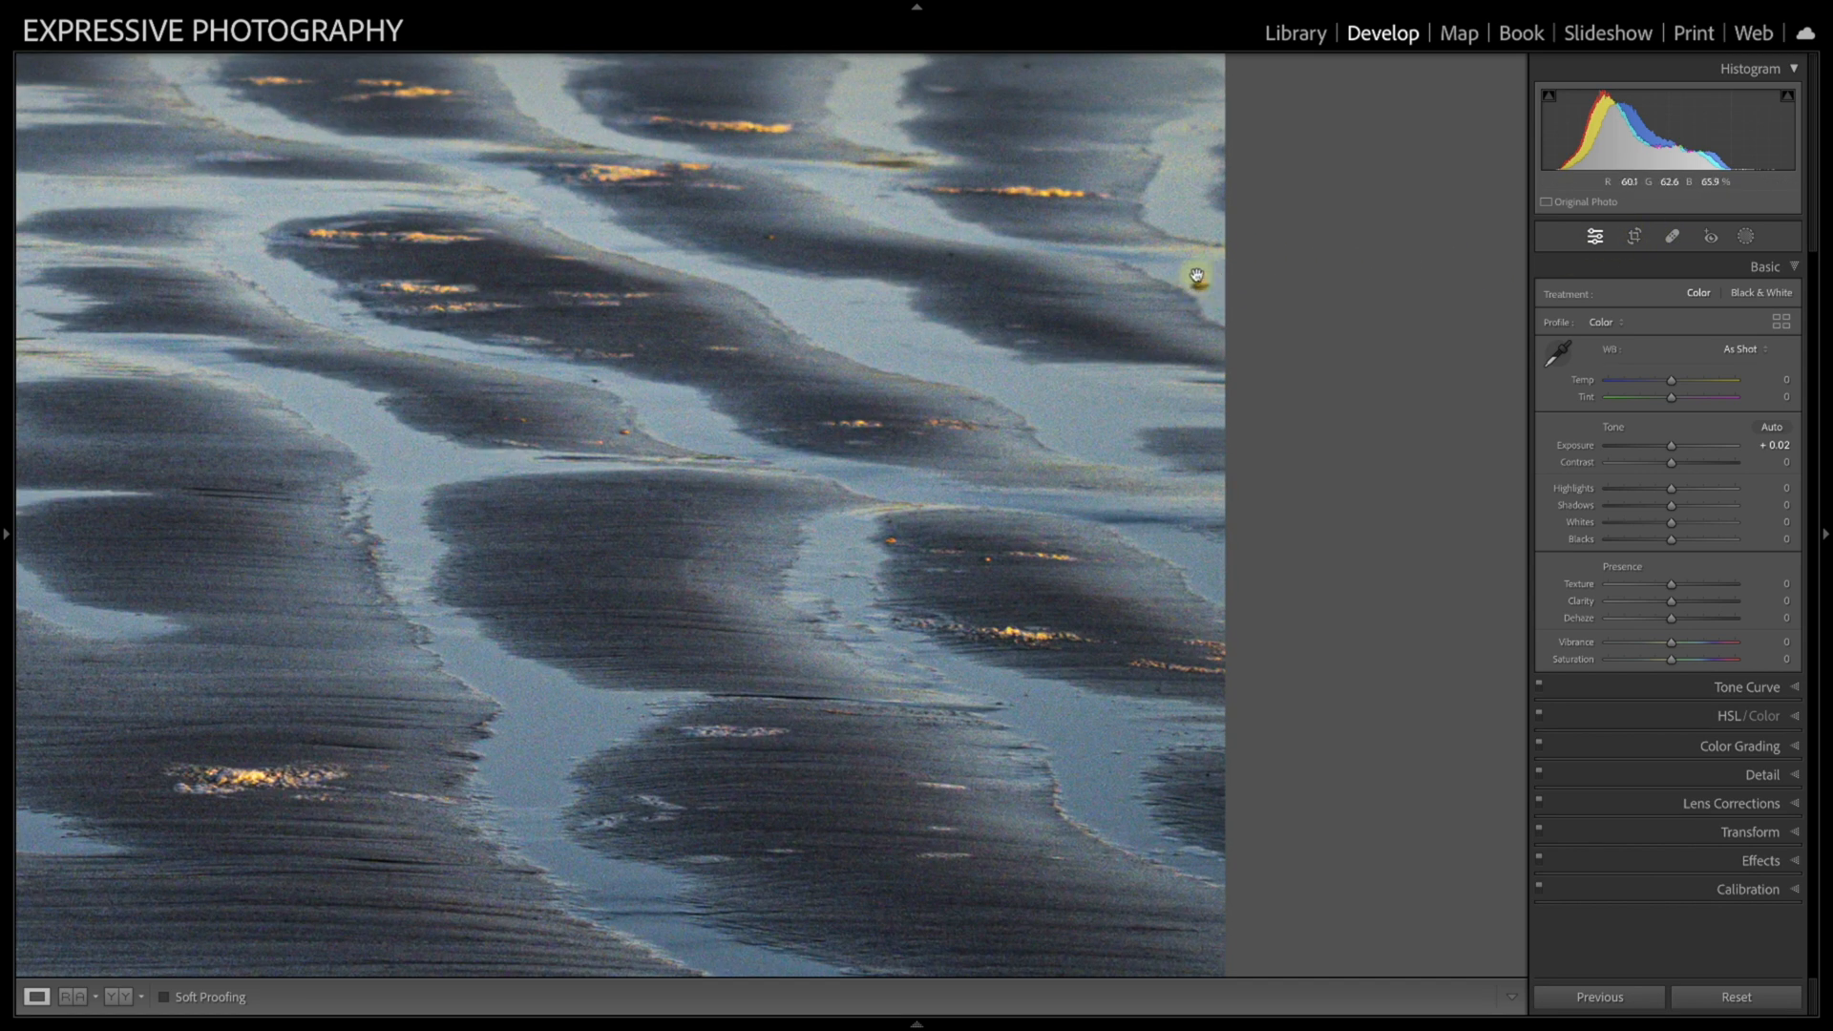
pyautogui.click(1197, 283)
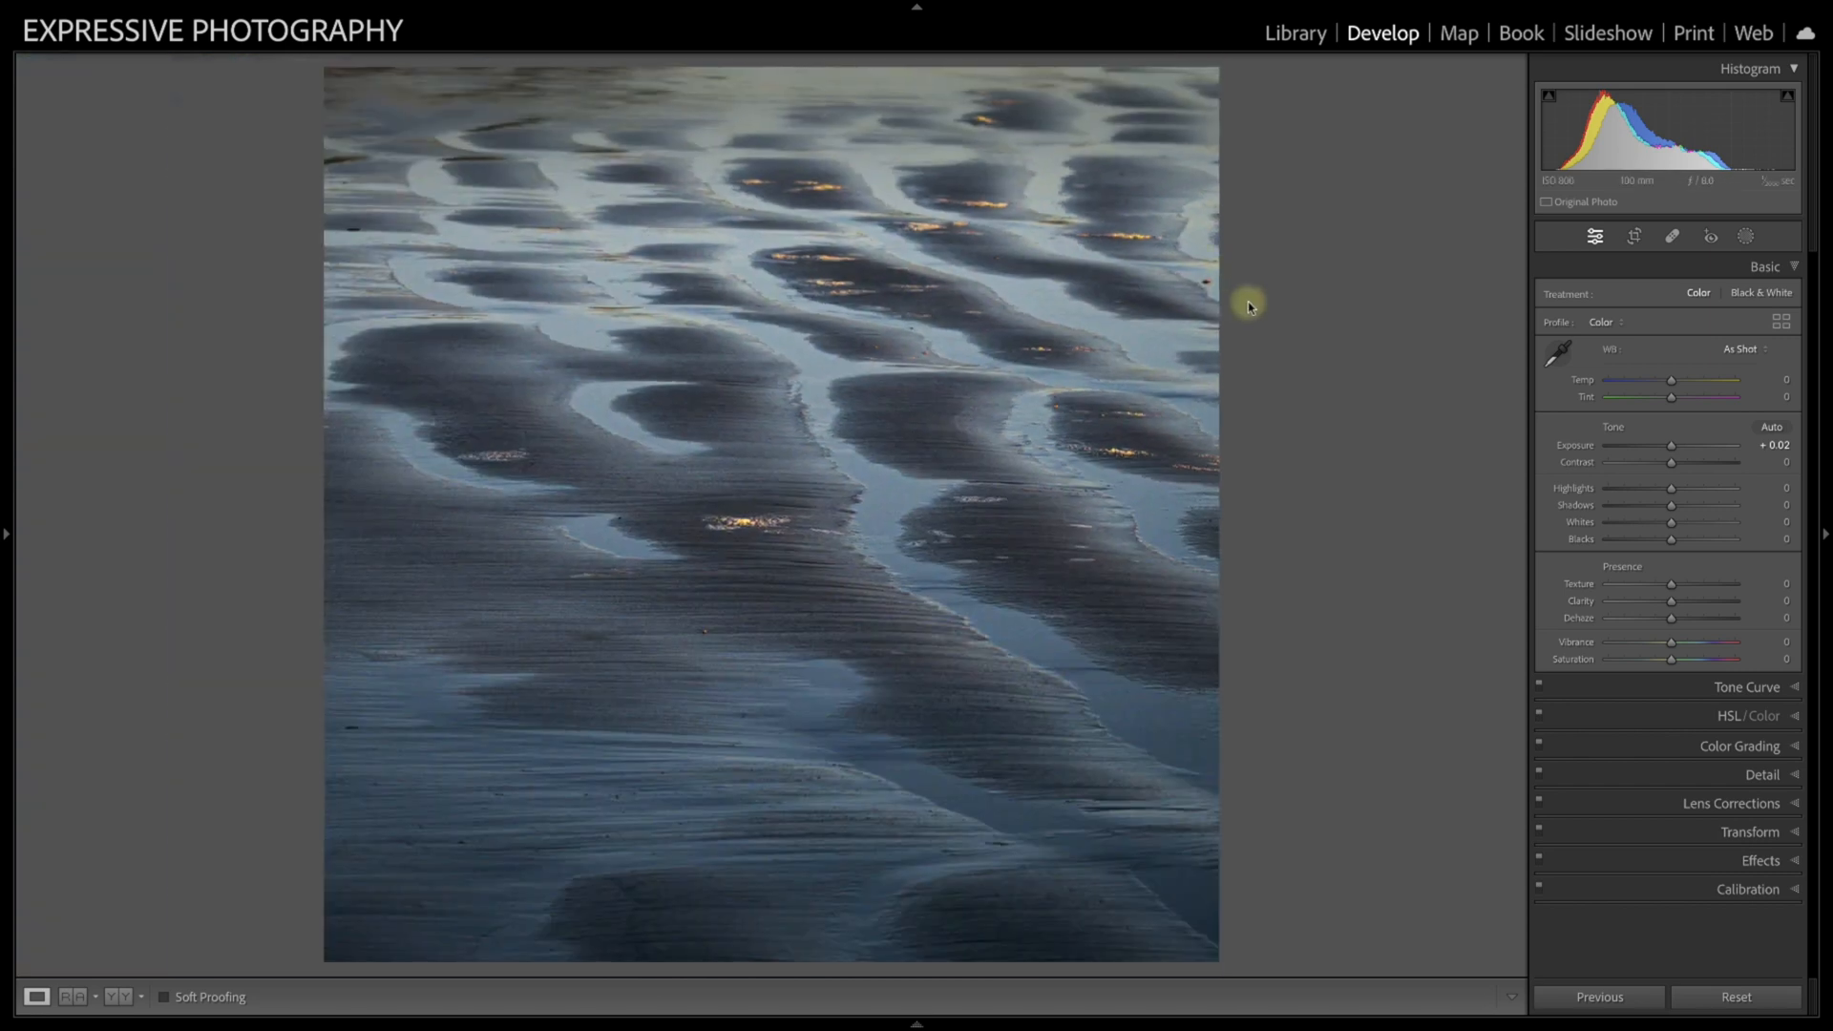
# Step: Remove the small spot at the photo's right edge with content-aware removal at brush size 64
pyautogui.click(1671, 236)
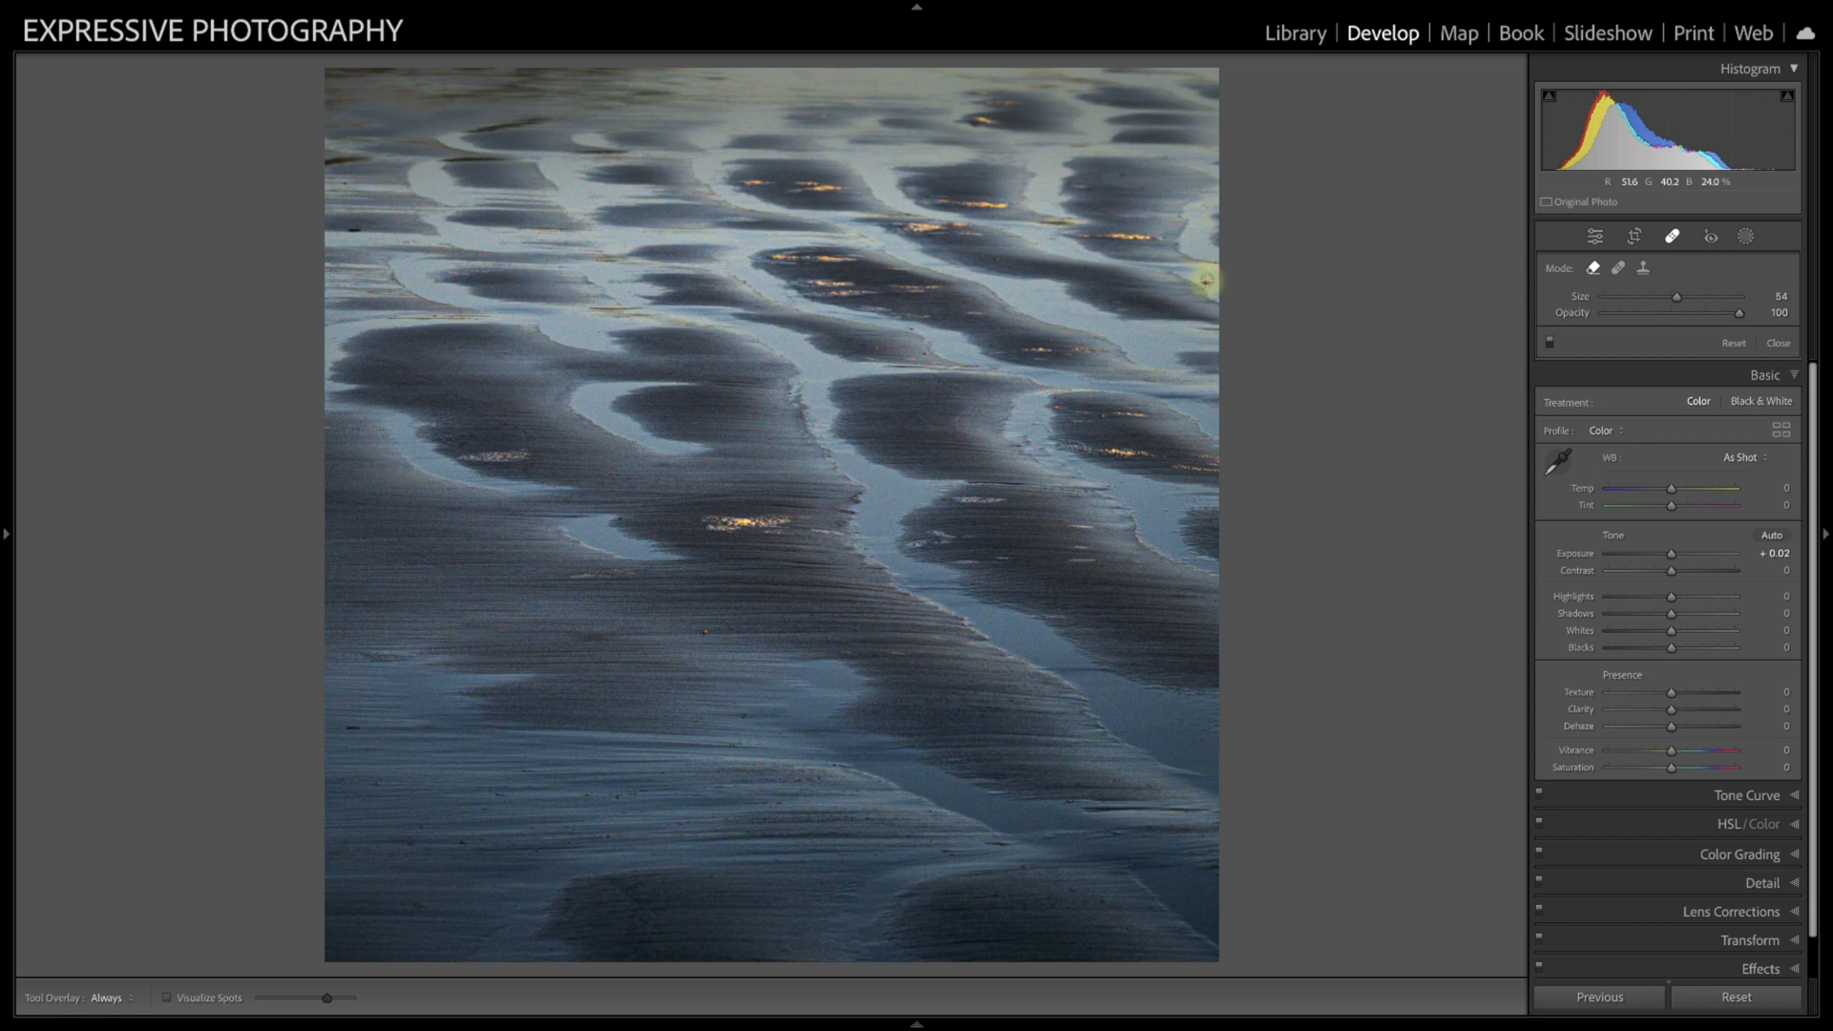
pyautogui.click(1205, 286)
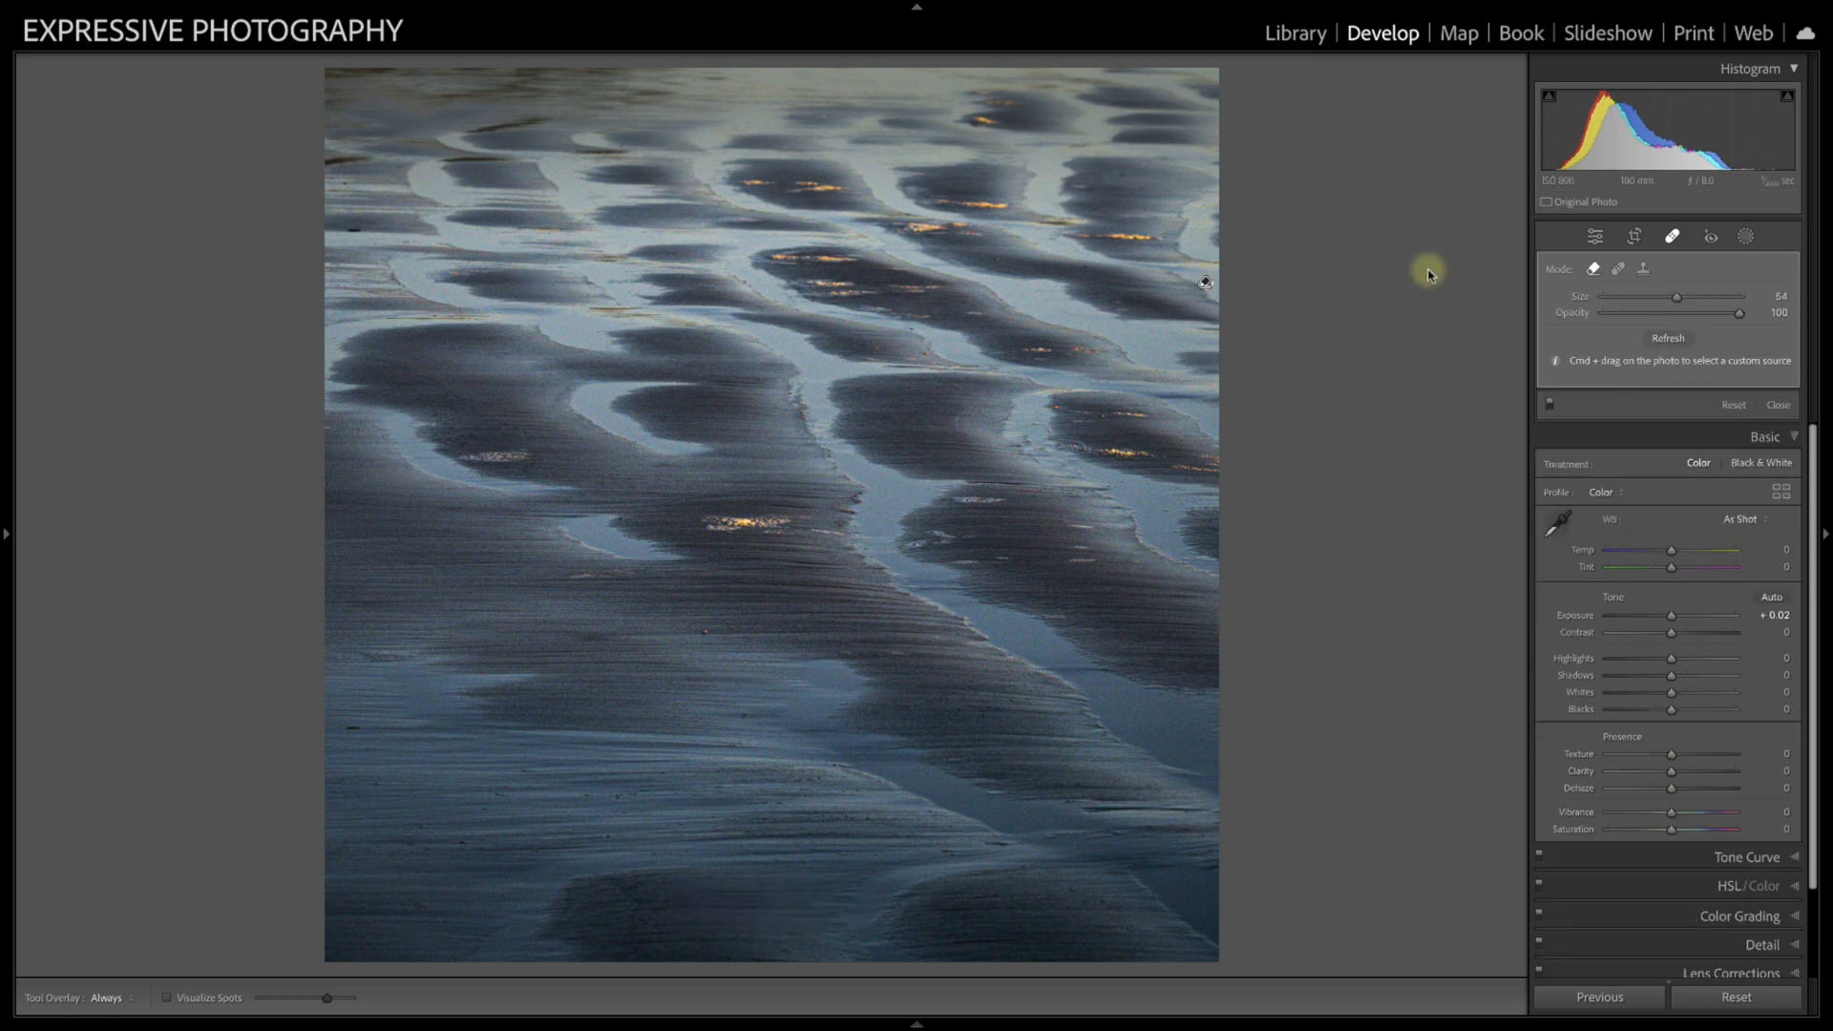
pyautogui.click(1670, 235)
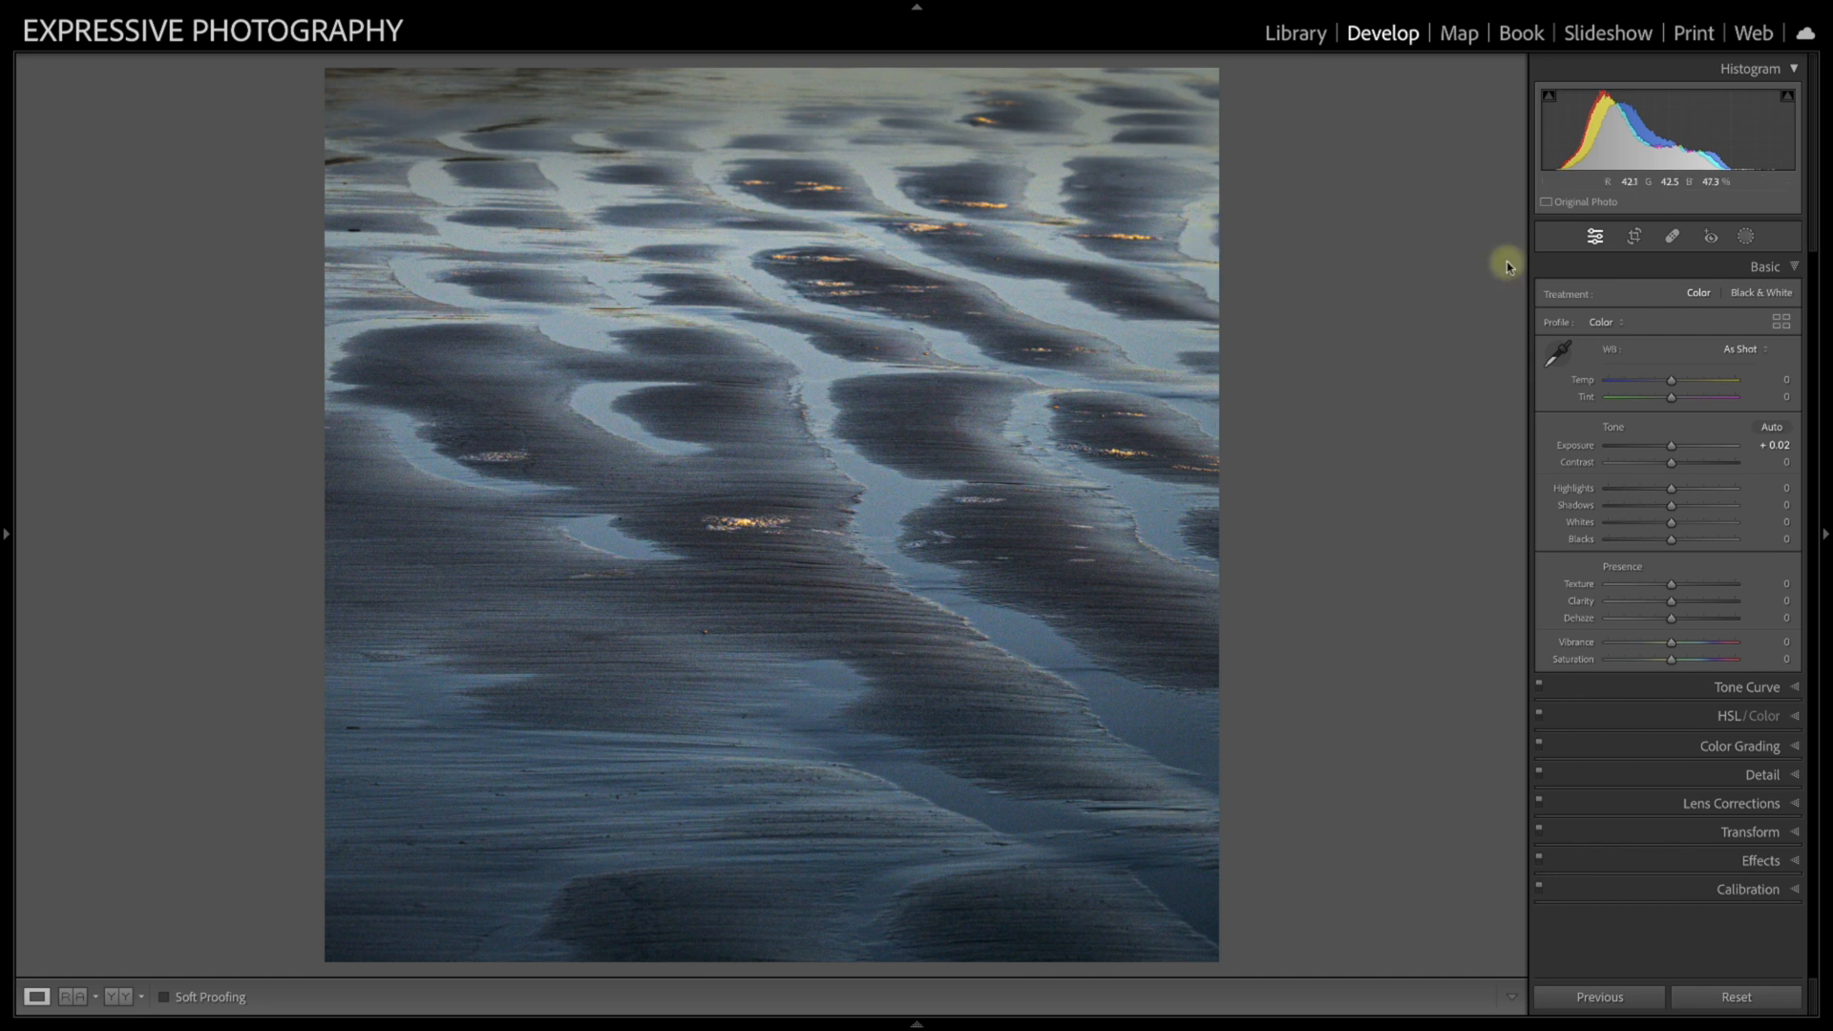
# Step: Remove the dark streak at the photo's upper-left edge with a size 76 brush, and reset all adjustments
pyautogui.click(1671, 236)
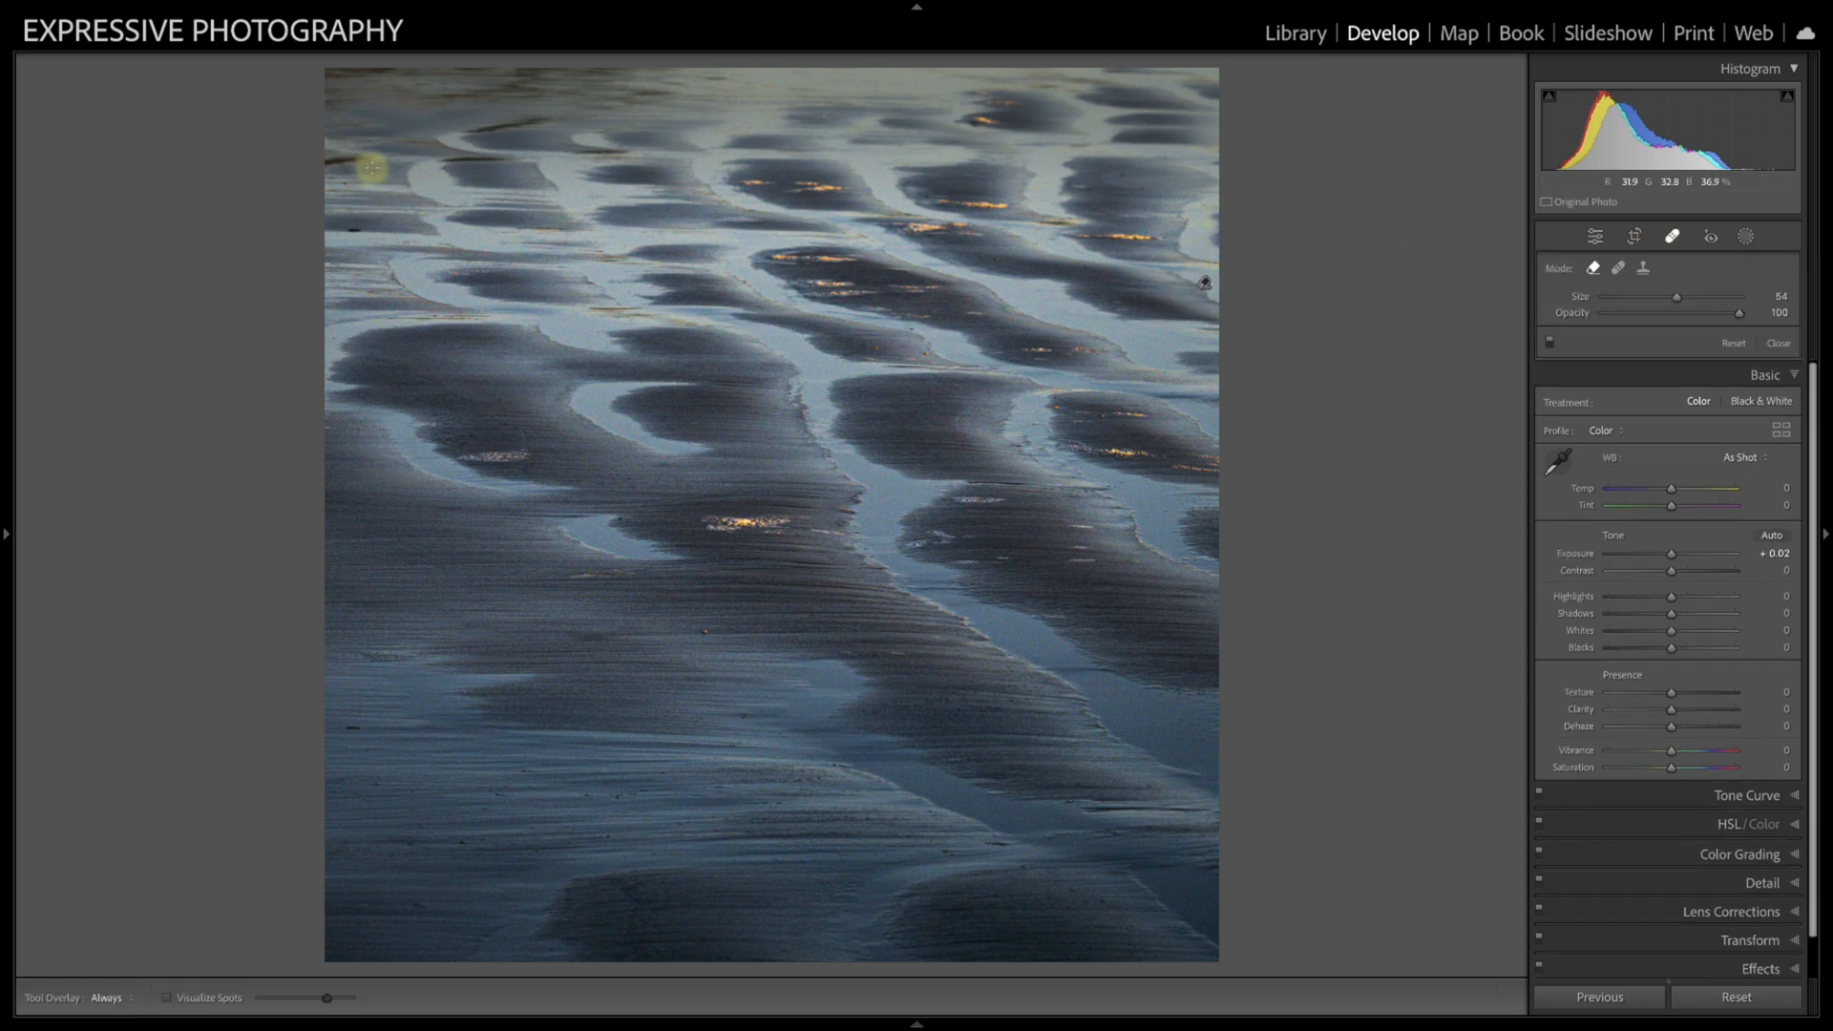
pyautogui.moveTo(359, 157); pyautogui.dragTo(320, 165)
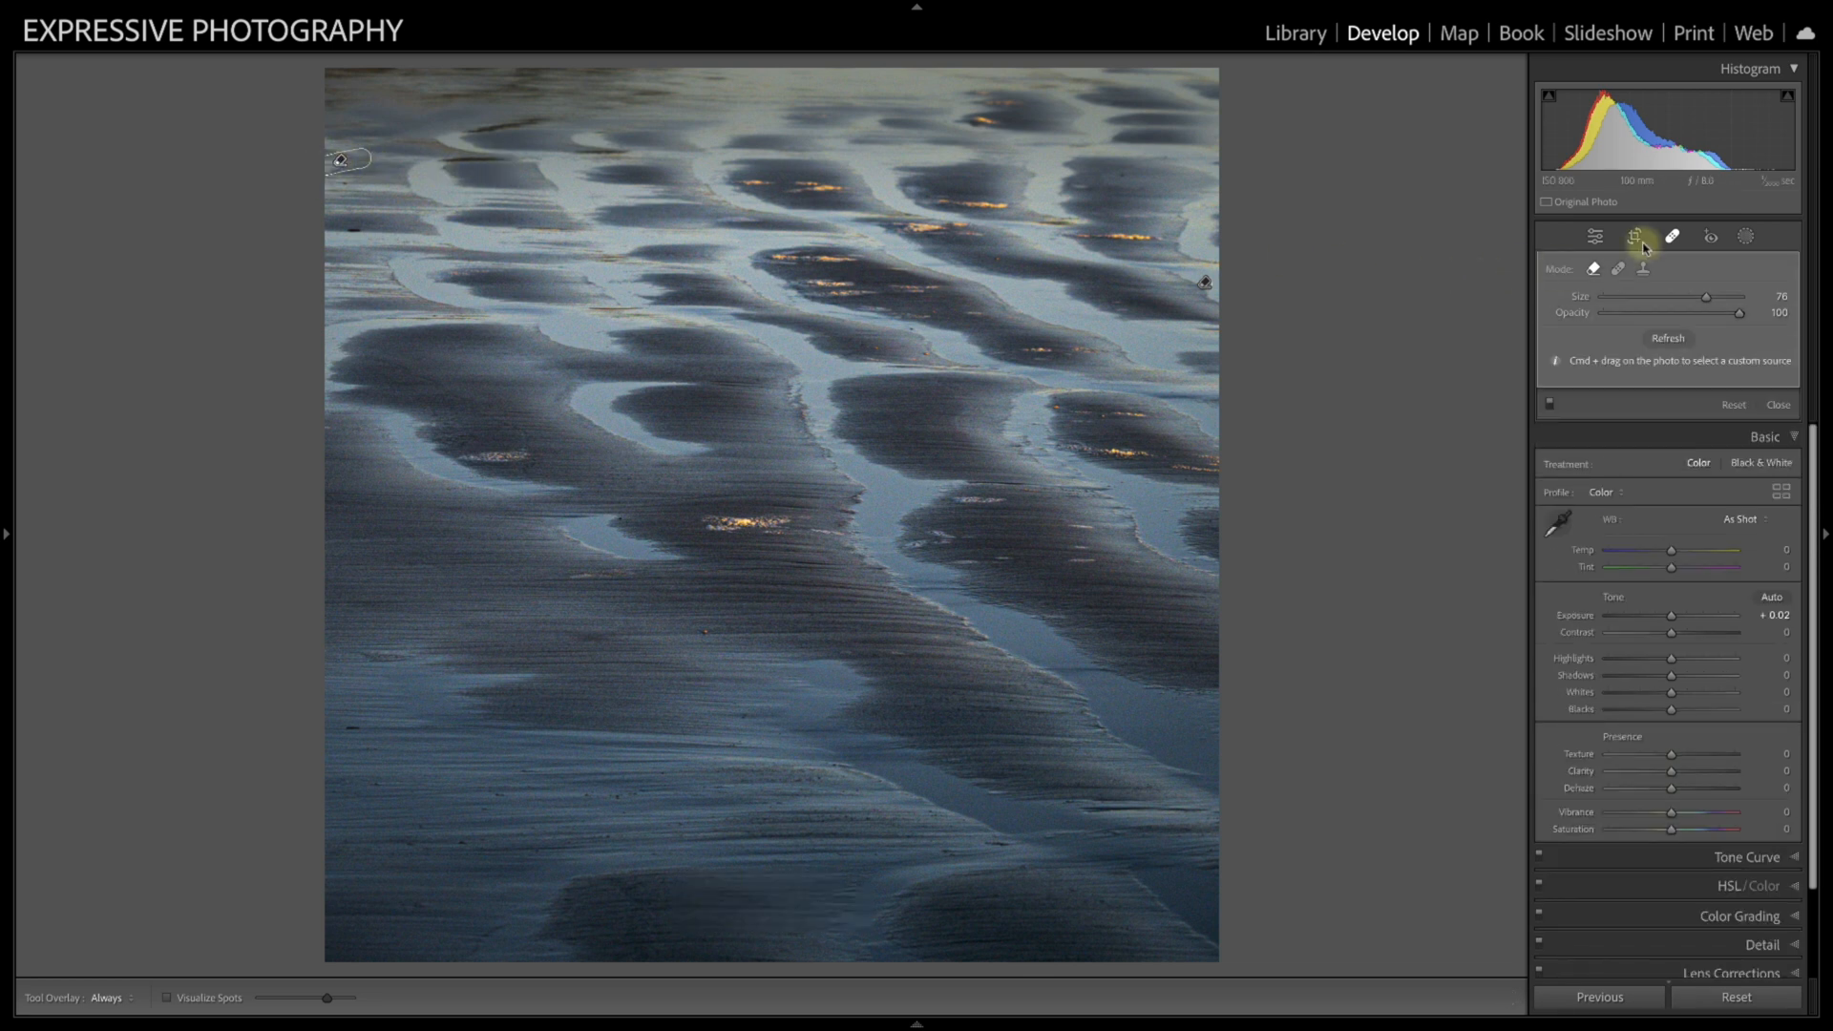
pyautogui.click(1671, 236)
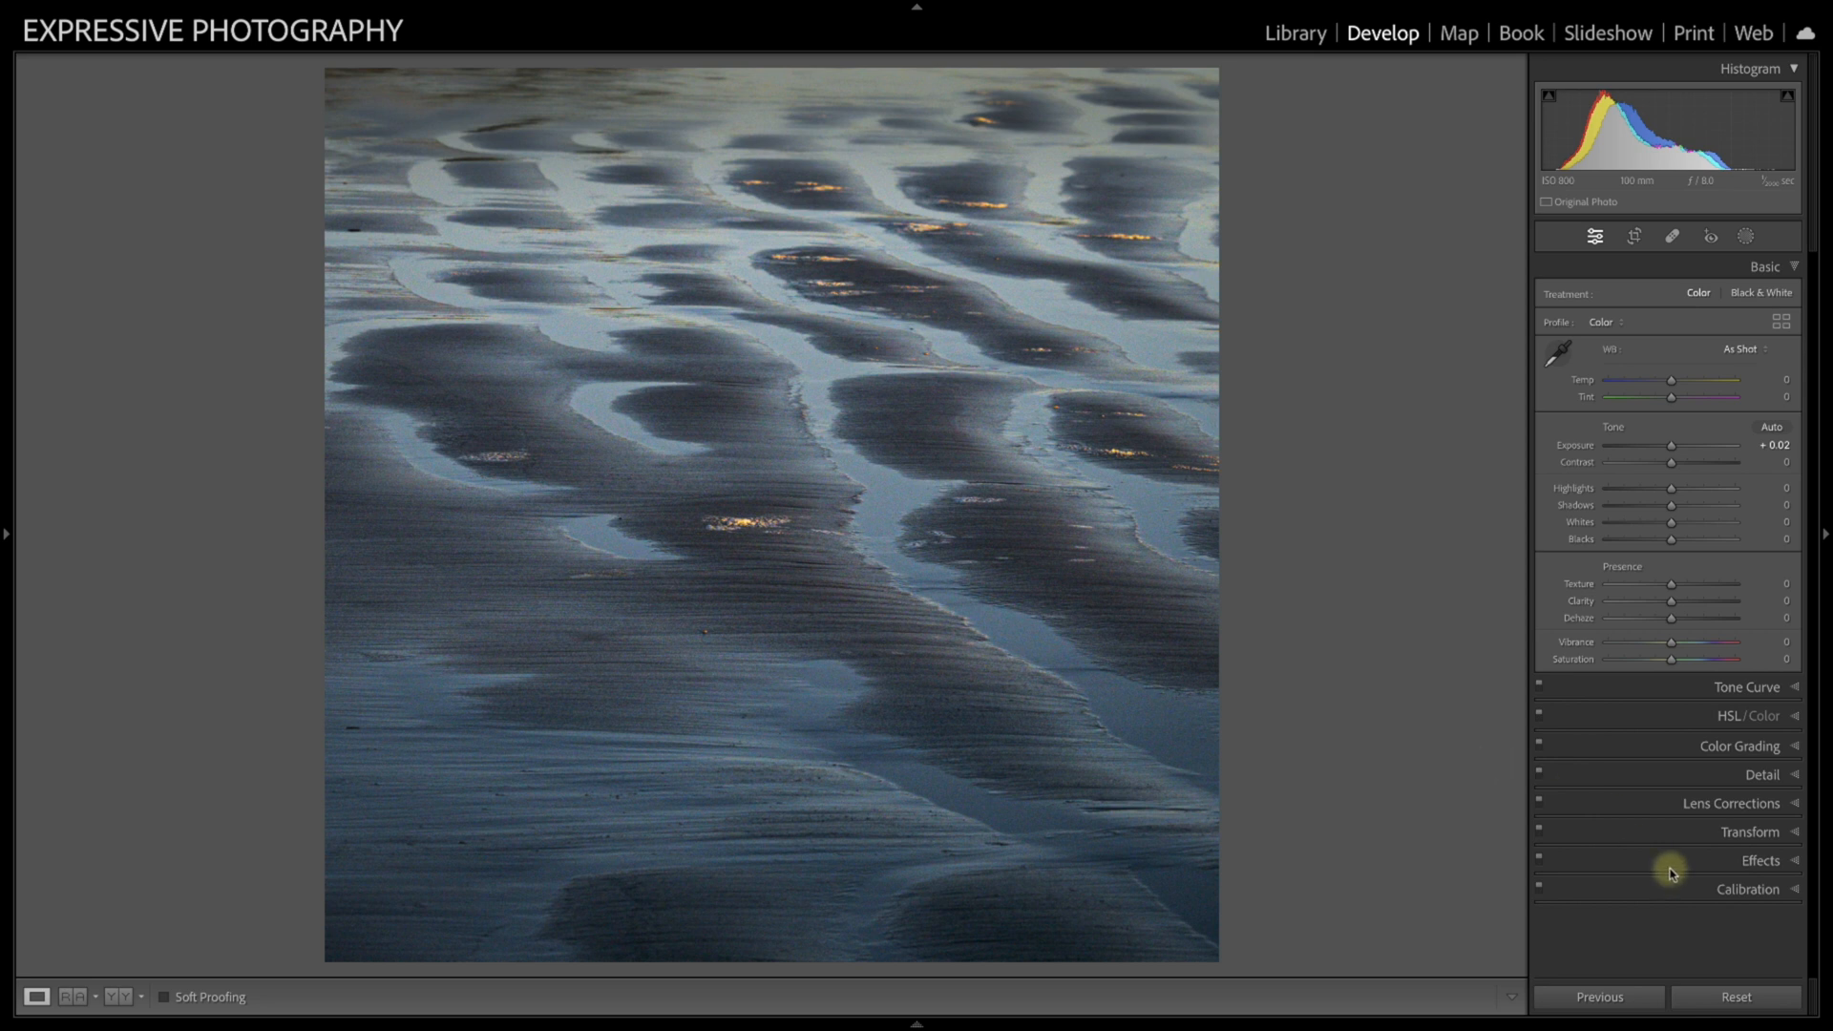
pyautogui.click(1734, 998)
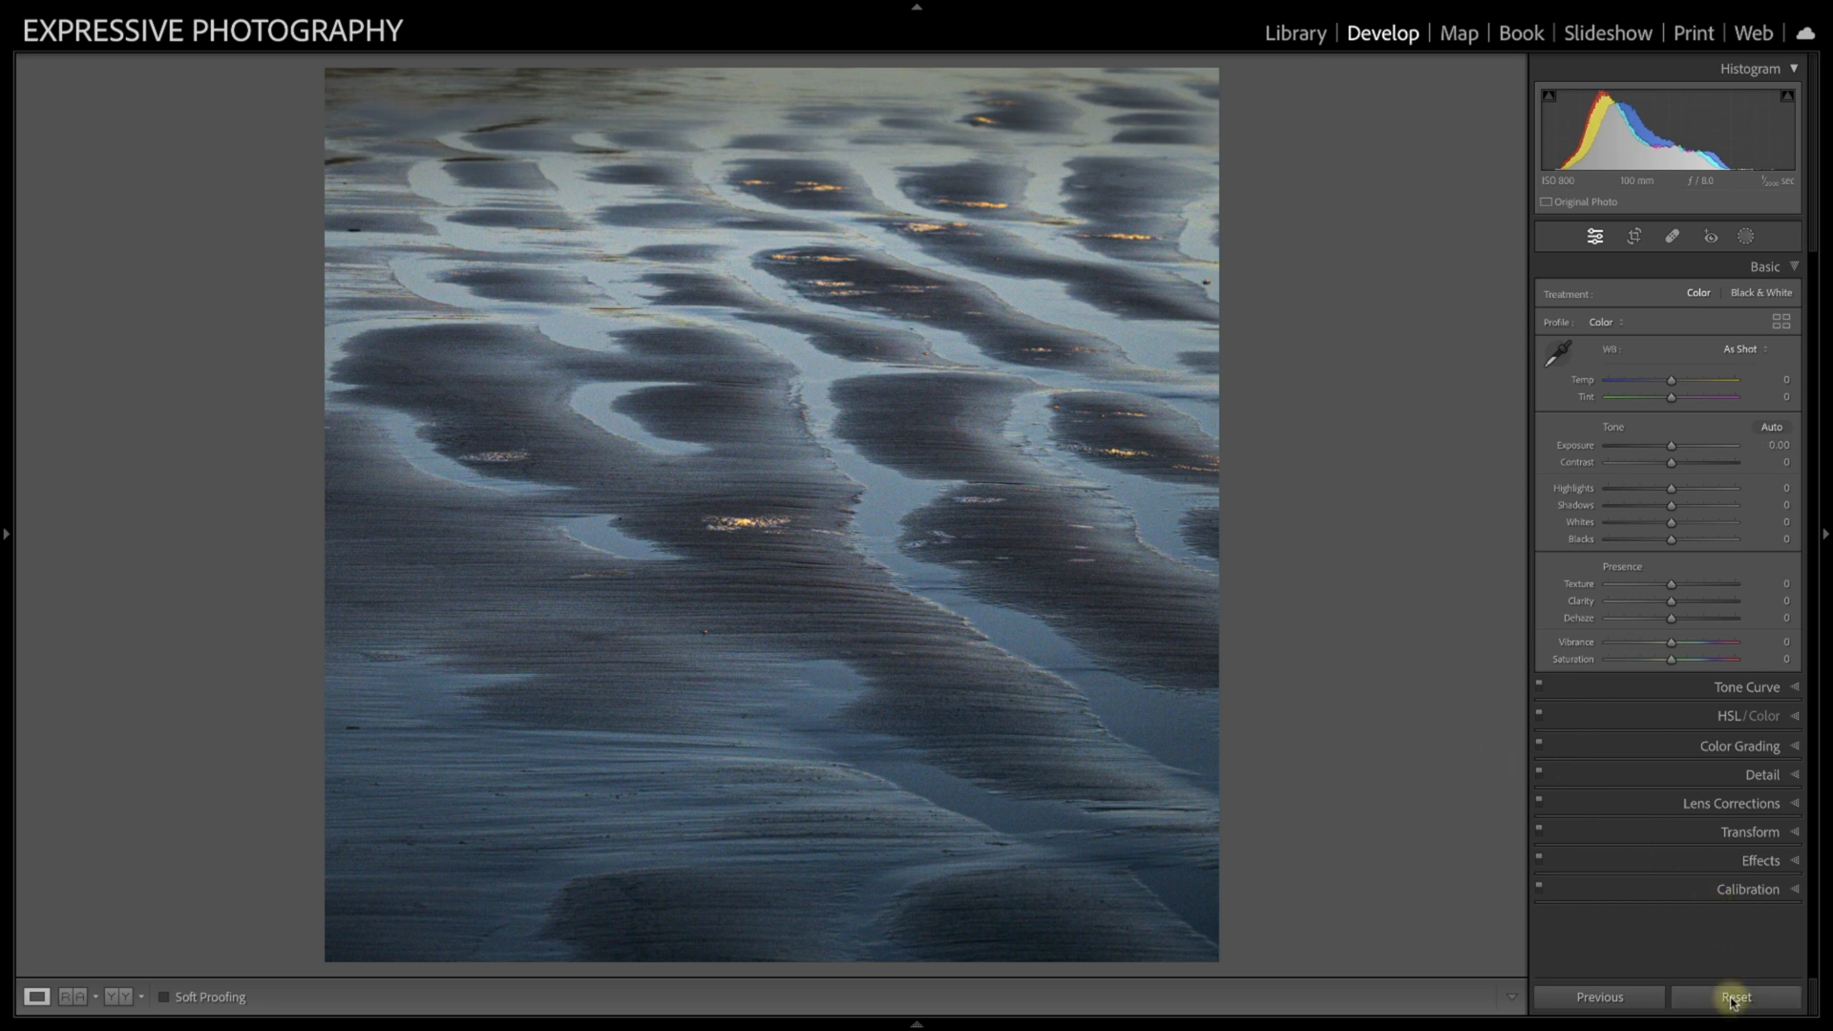
# Step: Remove the small distracting spot at the photo's right edge again and close the removal tool
pyautogui.click(1671, 236)
pyautogui.click(1208, 279)
pyautogui.click(1672, 236)
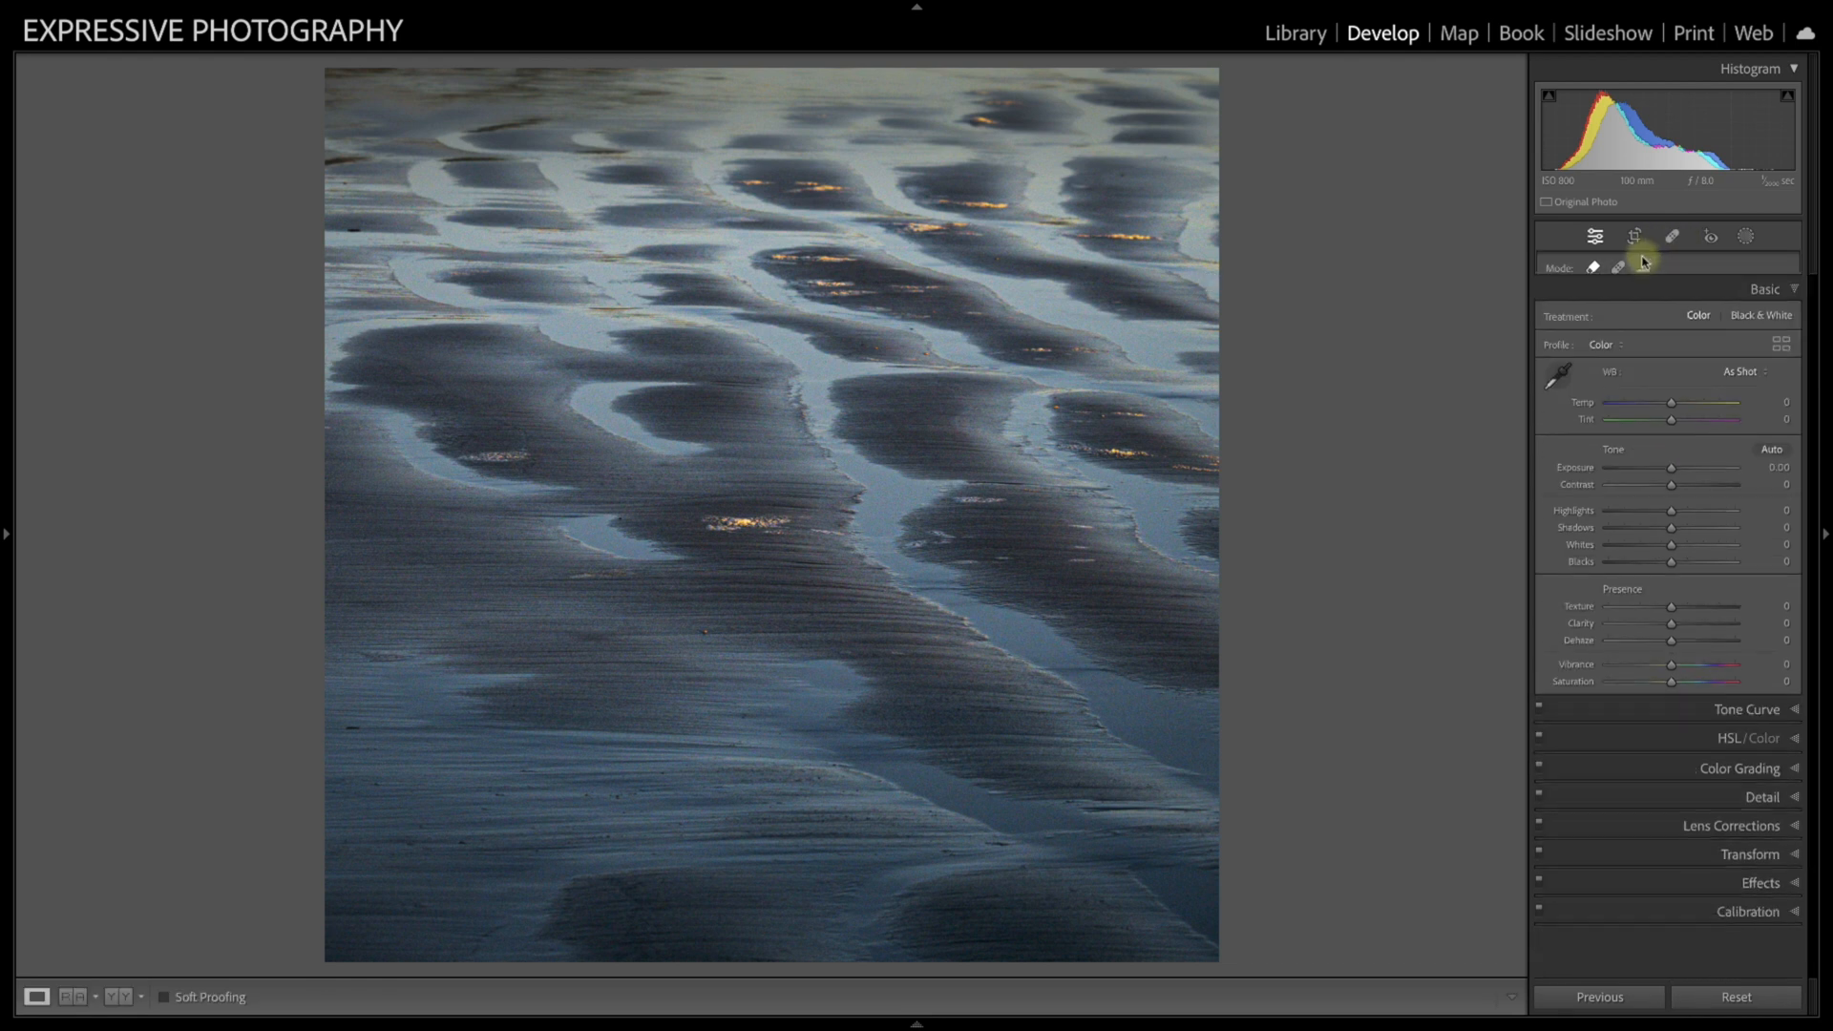
# Step: Add a linear gradient mask from the photo's upper edge down to about mid-height, with Temp -2 and Tint 2
pyautogui.click(814, 87)
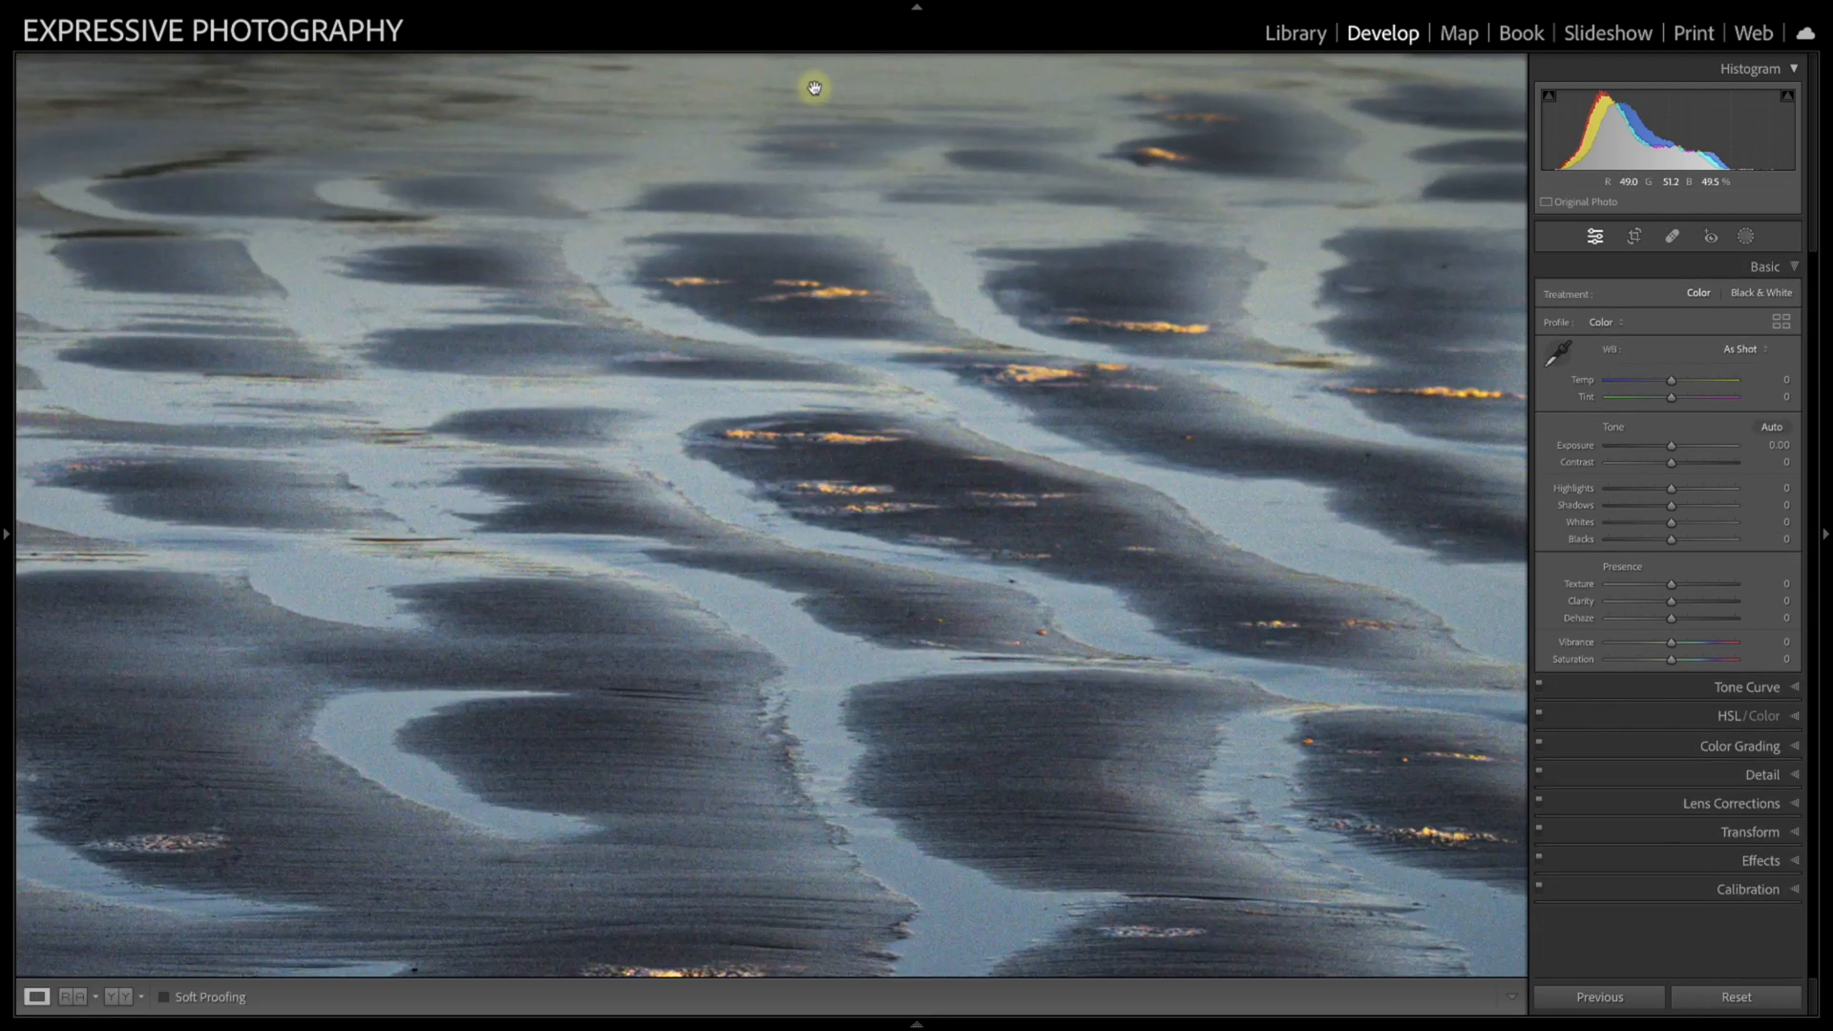
pyautogui.click(872, 119)
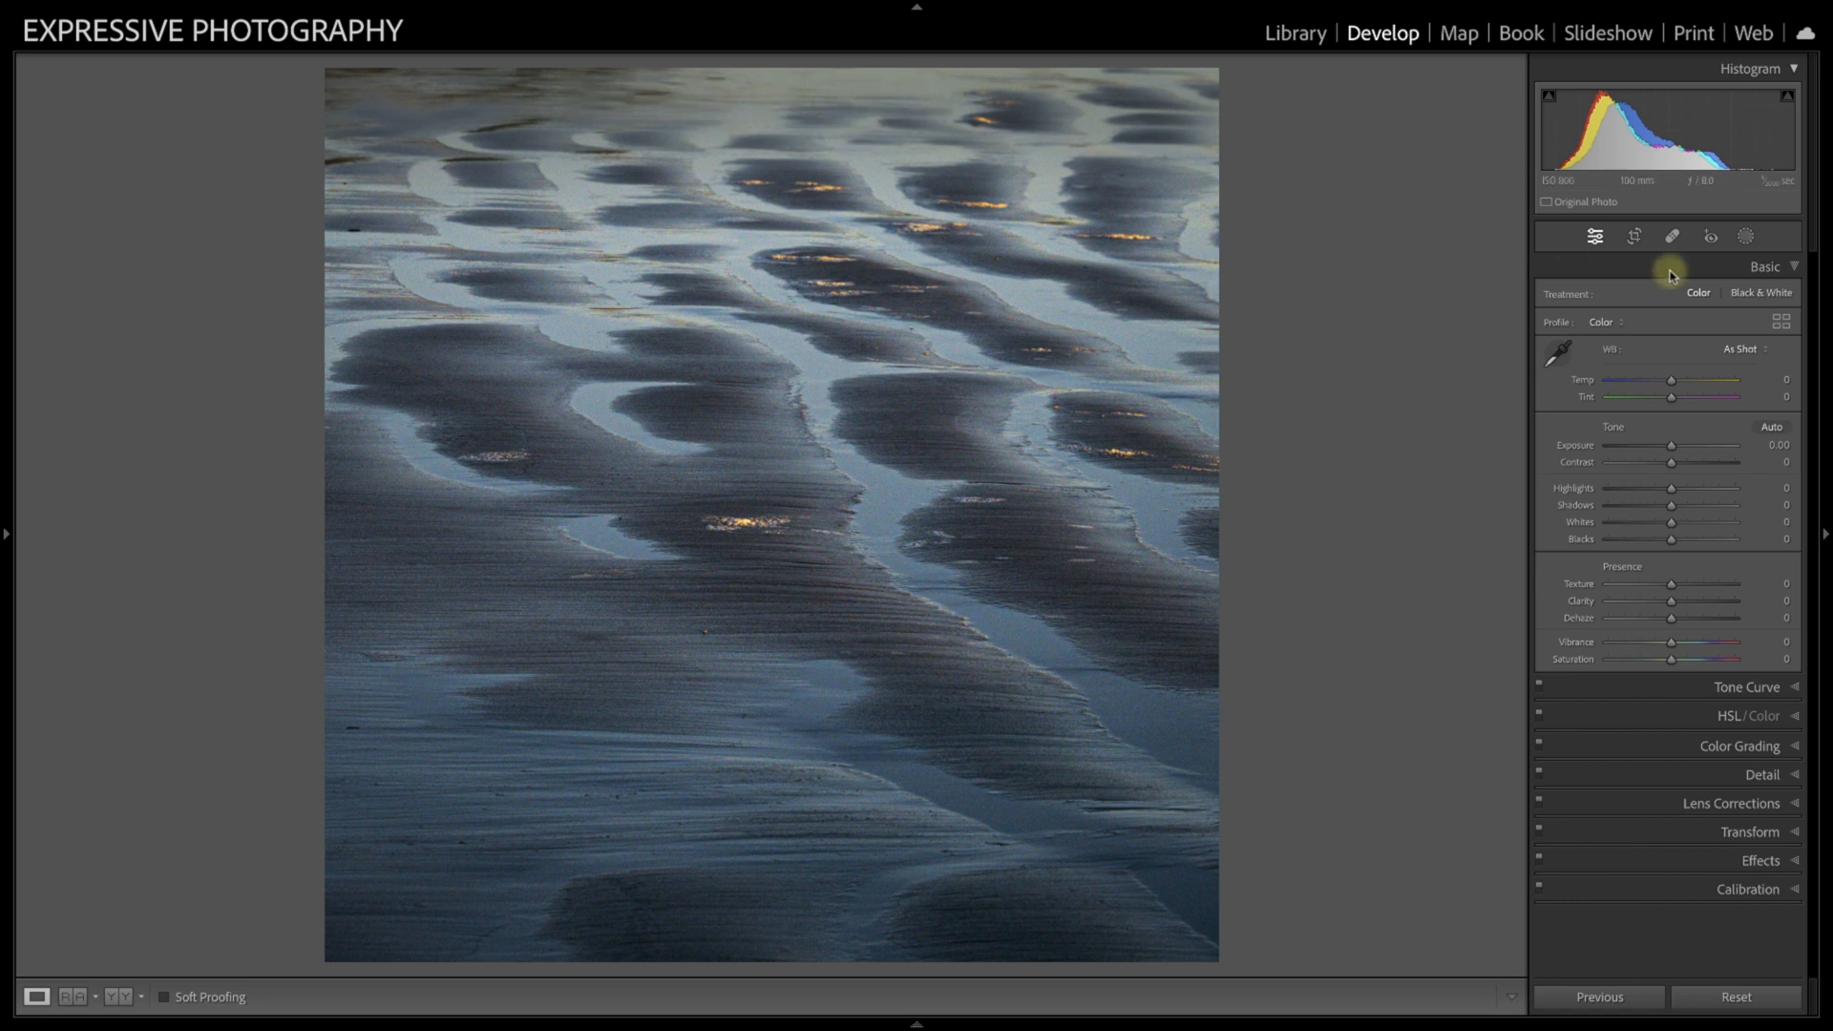
pyautogui.click(1745, 236)
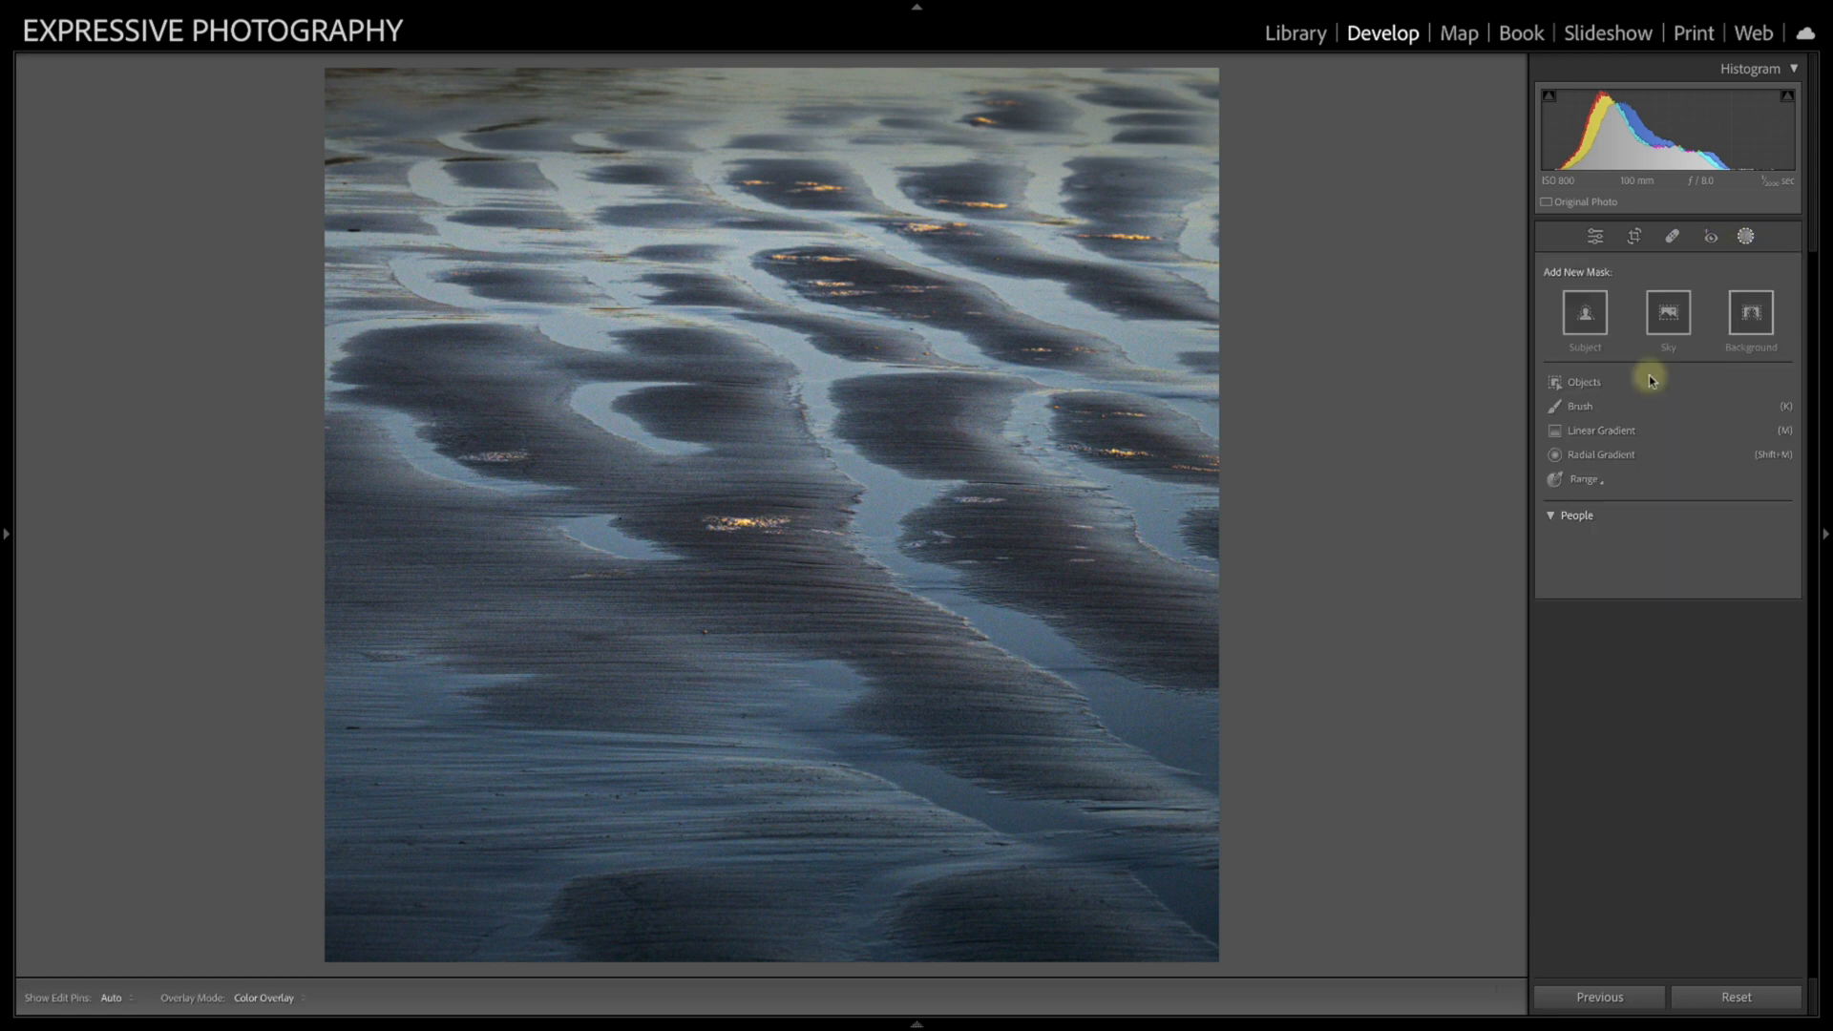
pyautogui.click(1599, 431)
pyautogui.moveTo(827, 84); pyautogui.dragTo(808, 466)
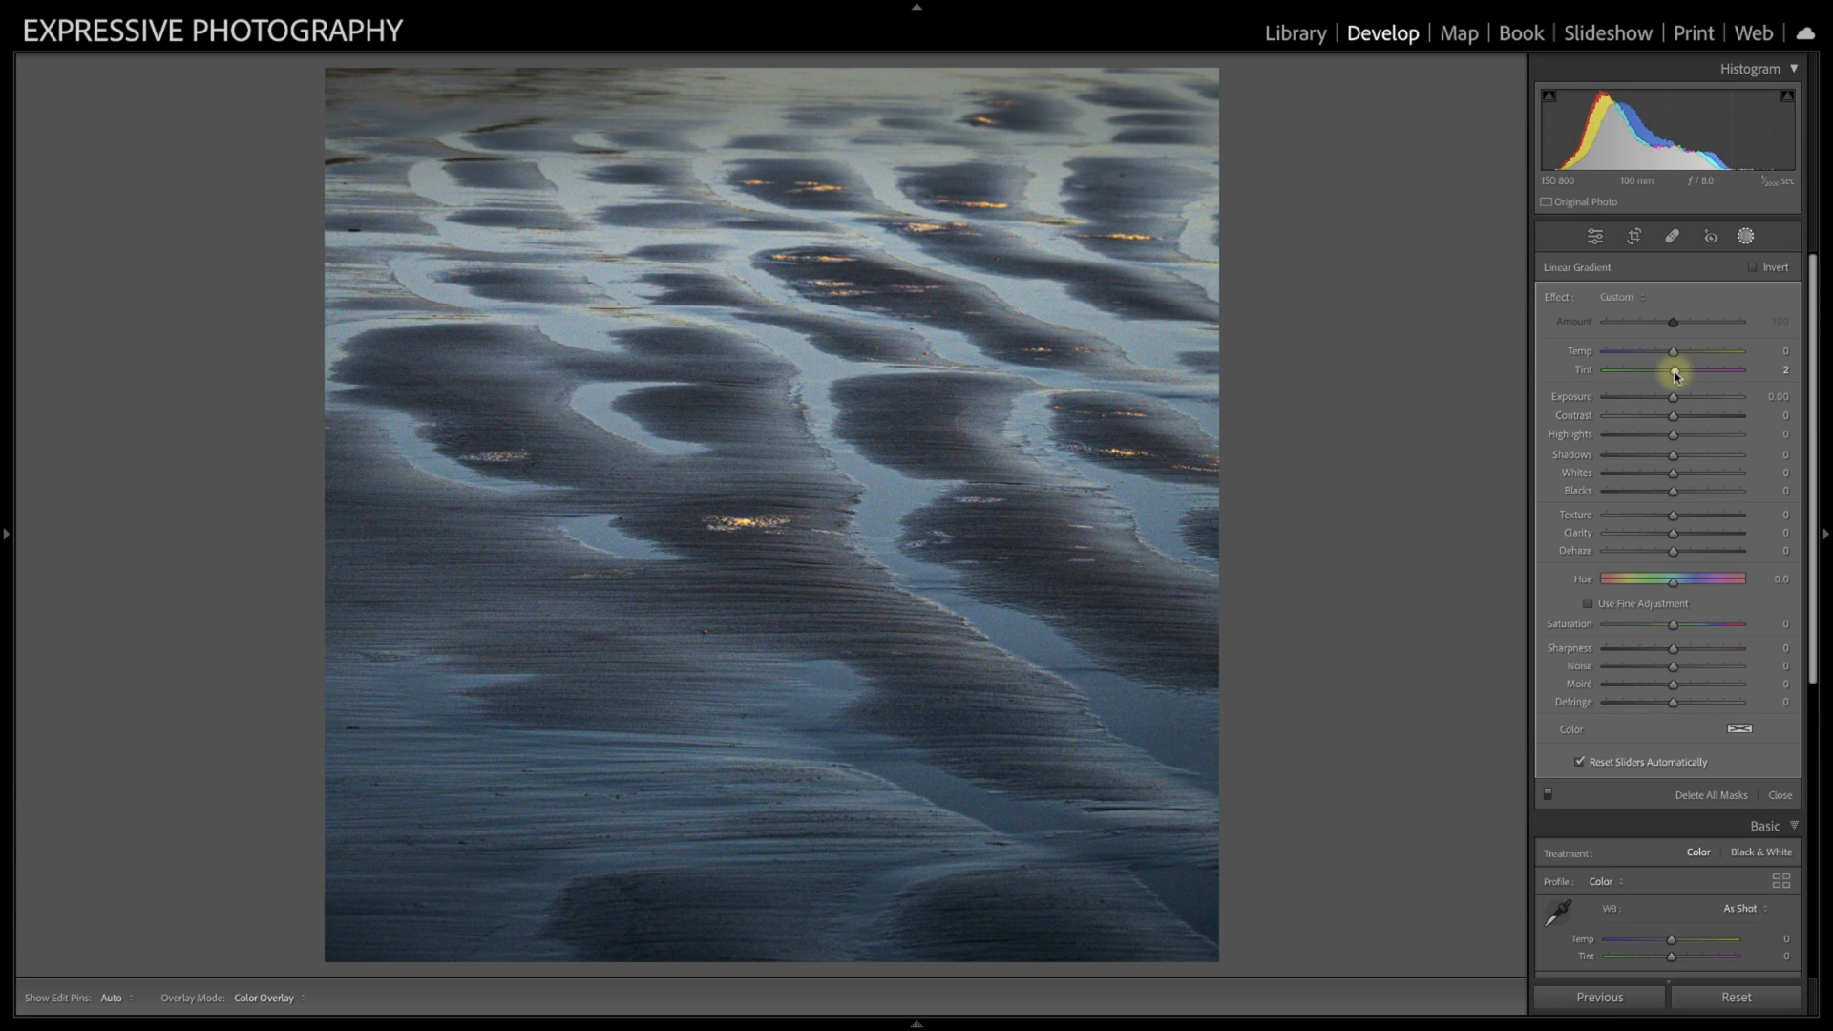
pyautogui.moveTo(1673, 360); pyautogui.dragTo(1671, 354)
pyautogui.moveTo(1670, 356); pyautogui.dragTo(1669, 352)
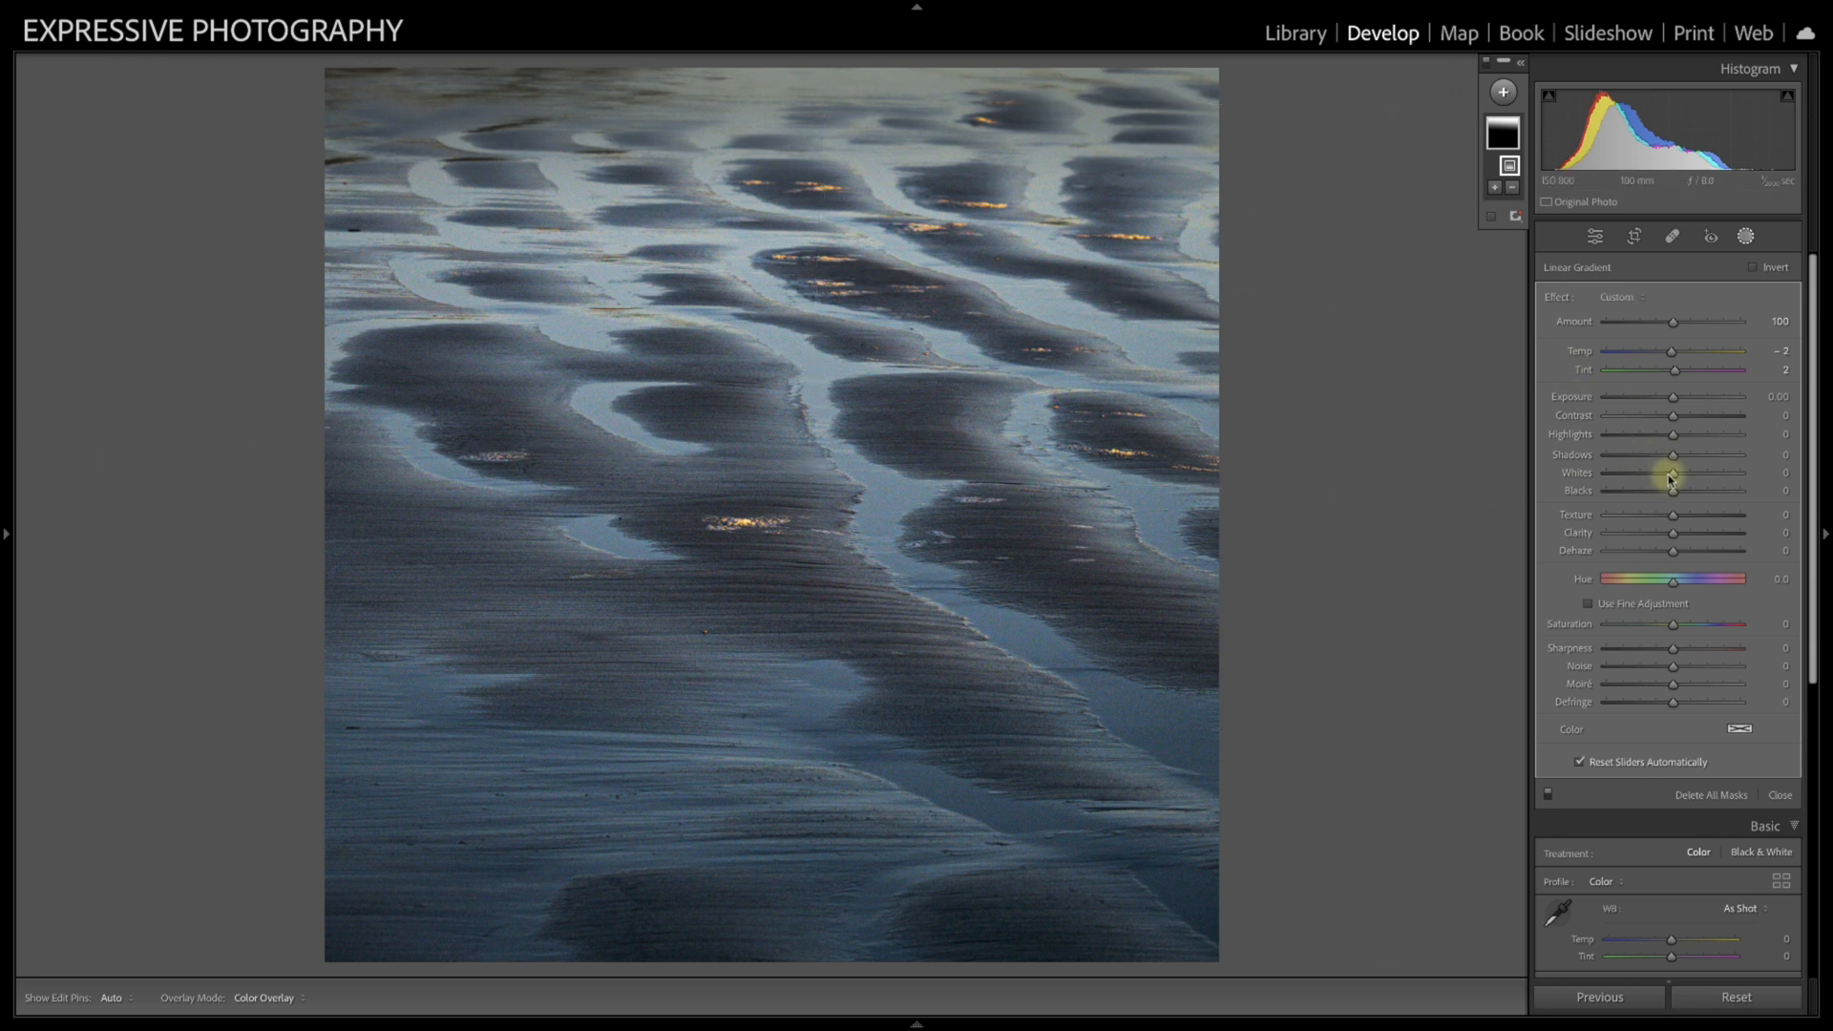
# Step: Try raising the gradient's Whites to 24 and about 73, reset Whites to 0, and close masking
pyautogui.moveTo(1672, 473); pyautogui.dragTo(1673, 474)
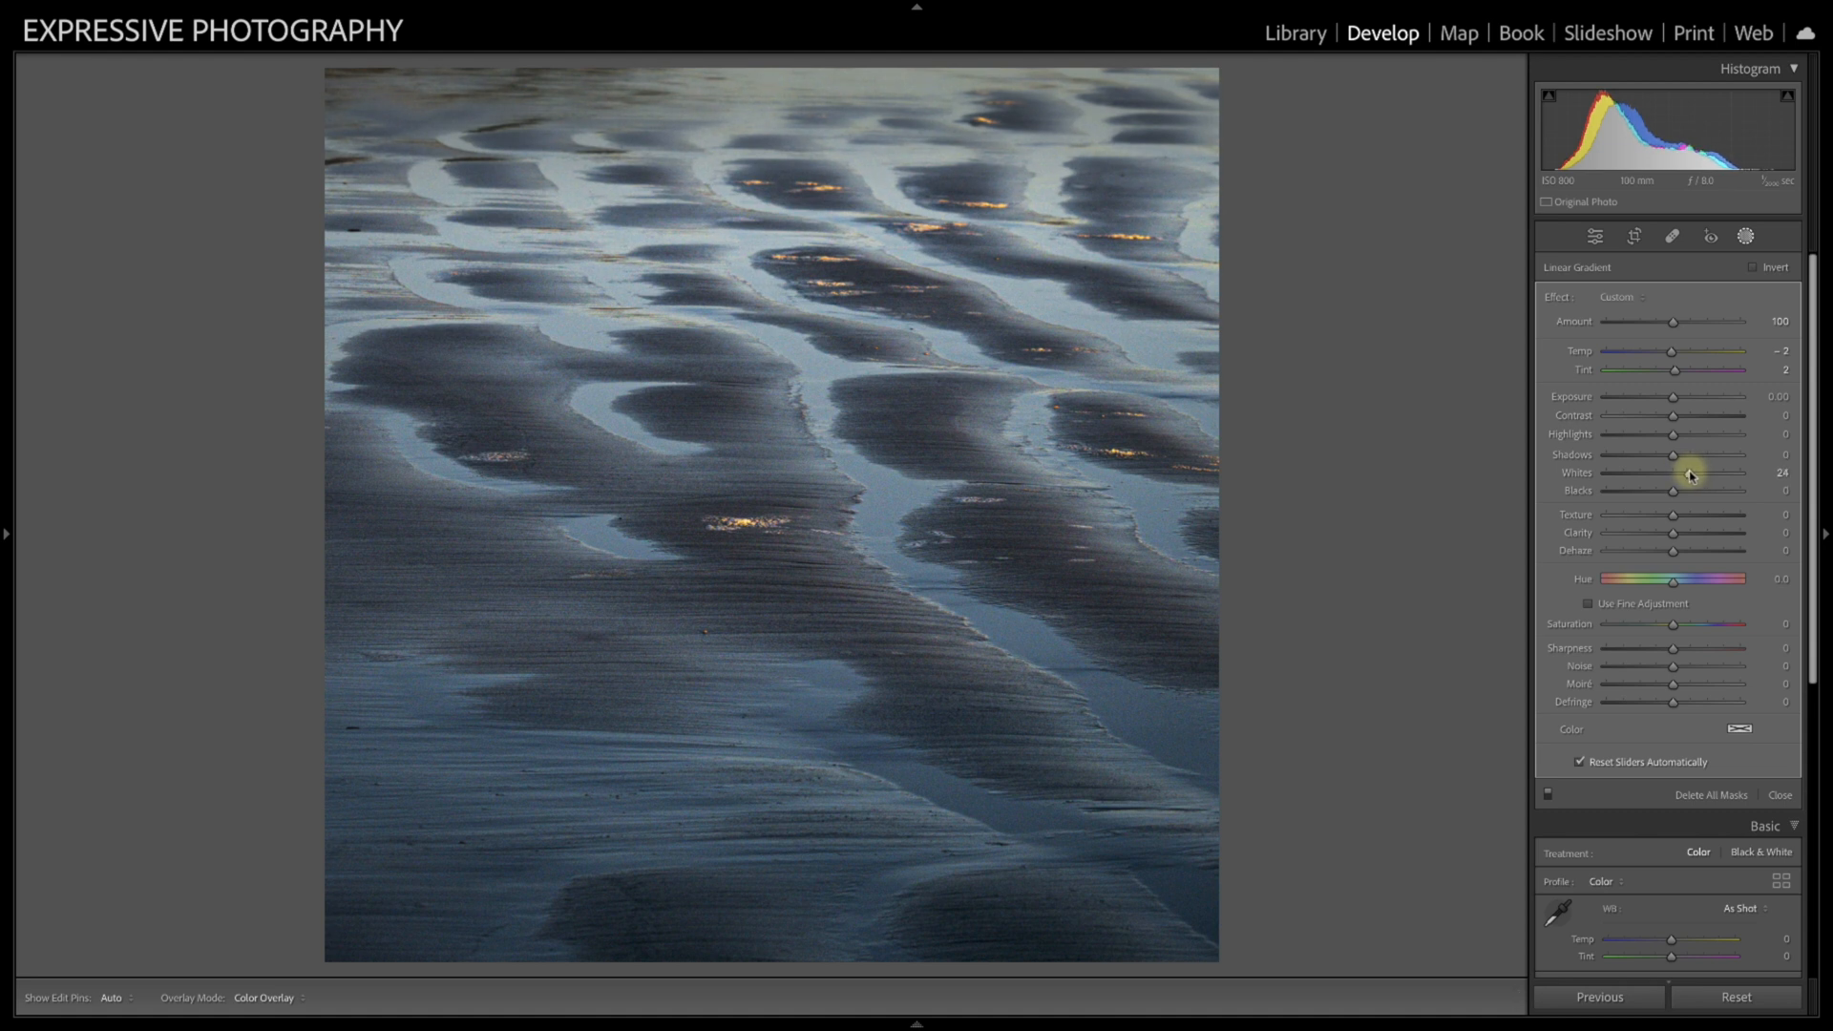
pyautogui.moveTo(1689, 474); pyautogui.dragTo(1690, 474)
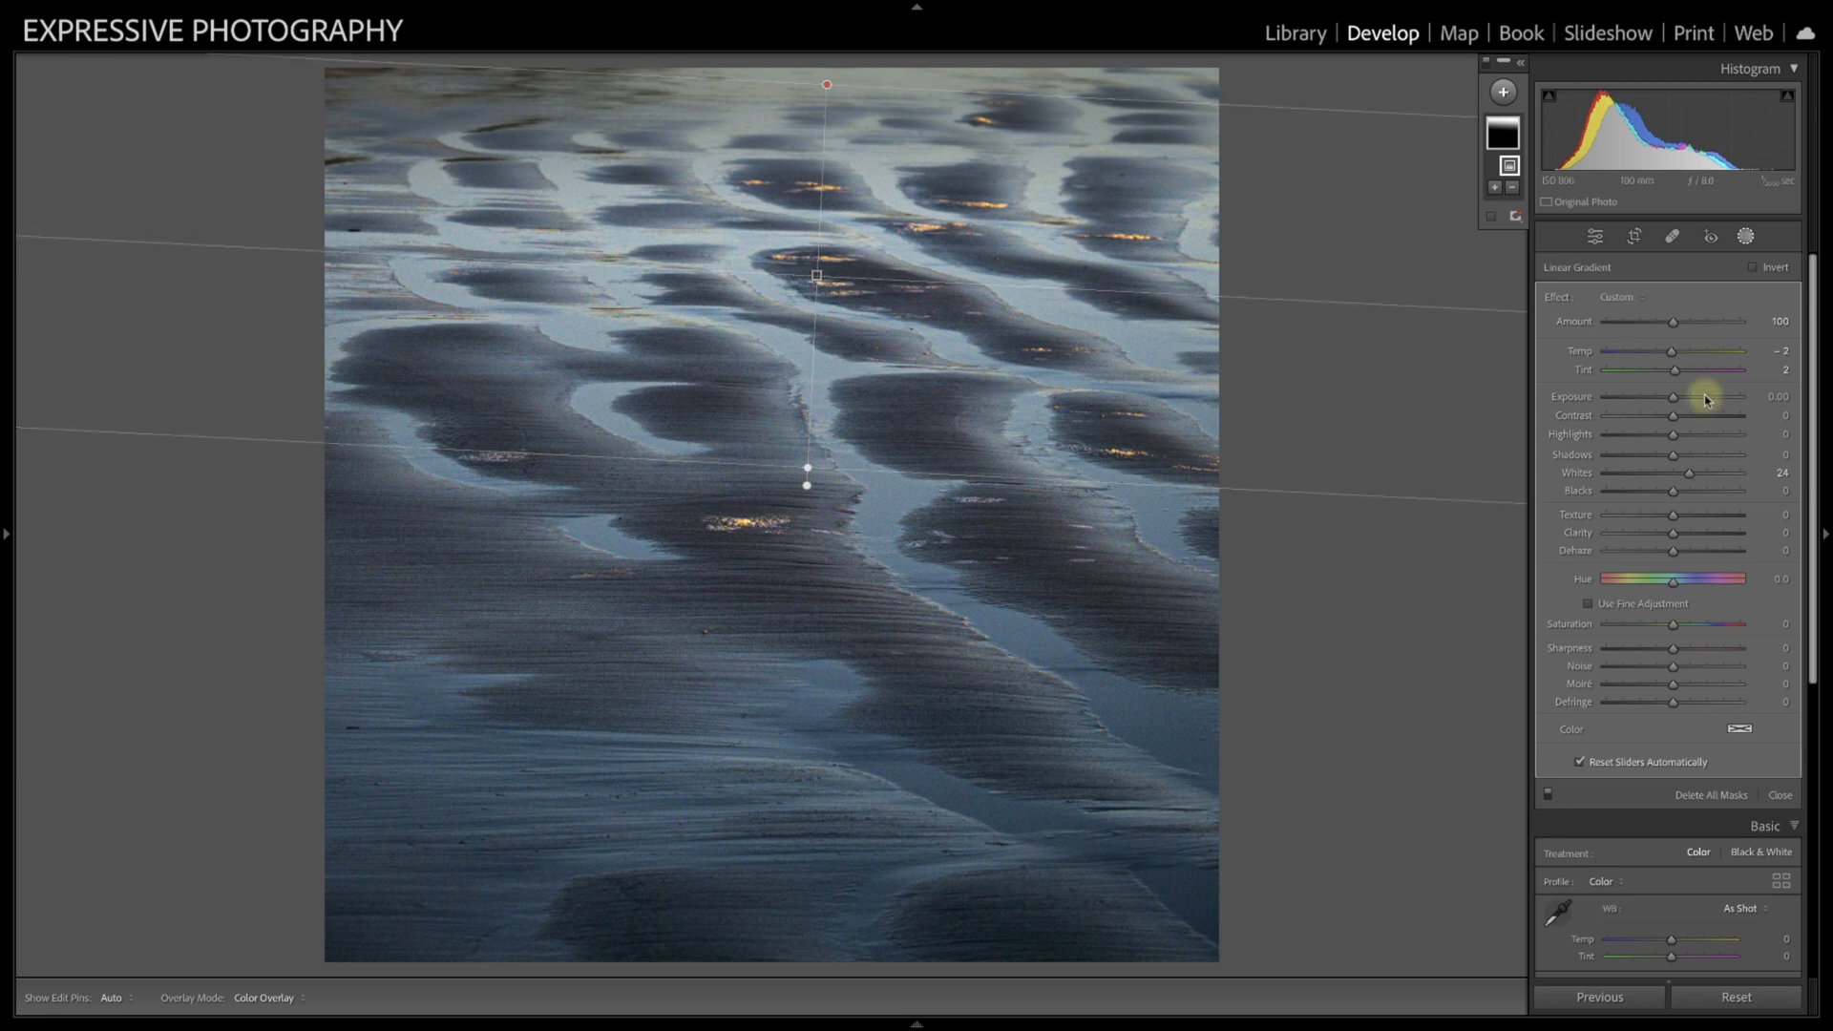
pyautogui.moveTo(1689, 474); pyautogui.dragTo(1729, 474)
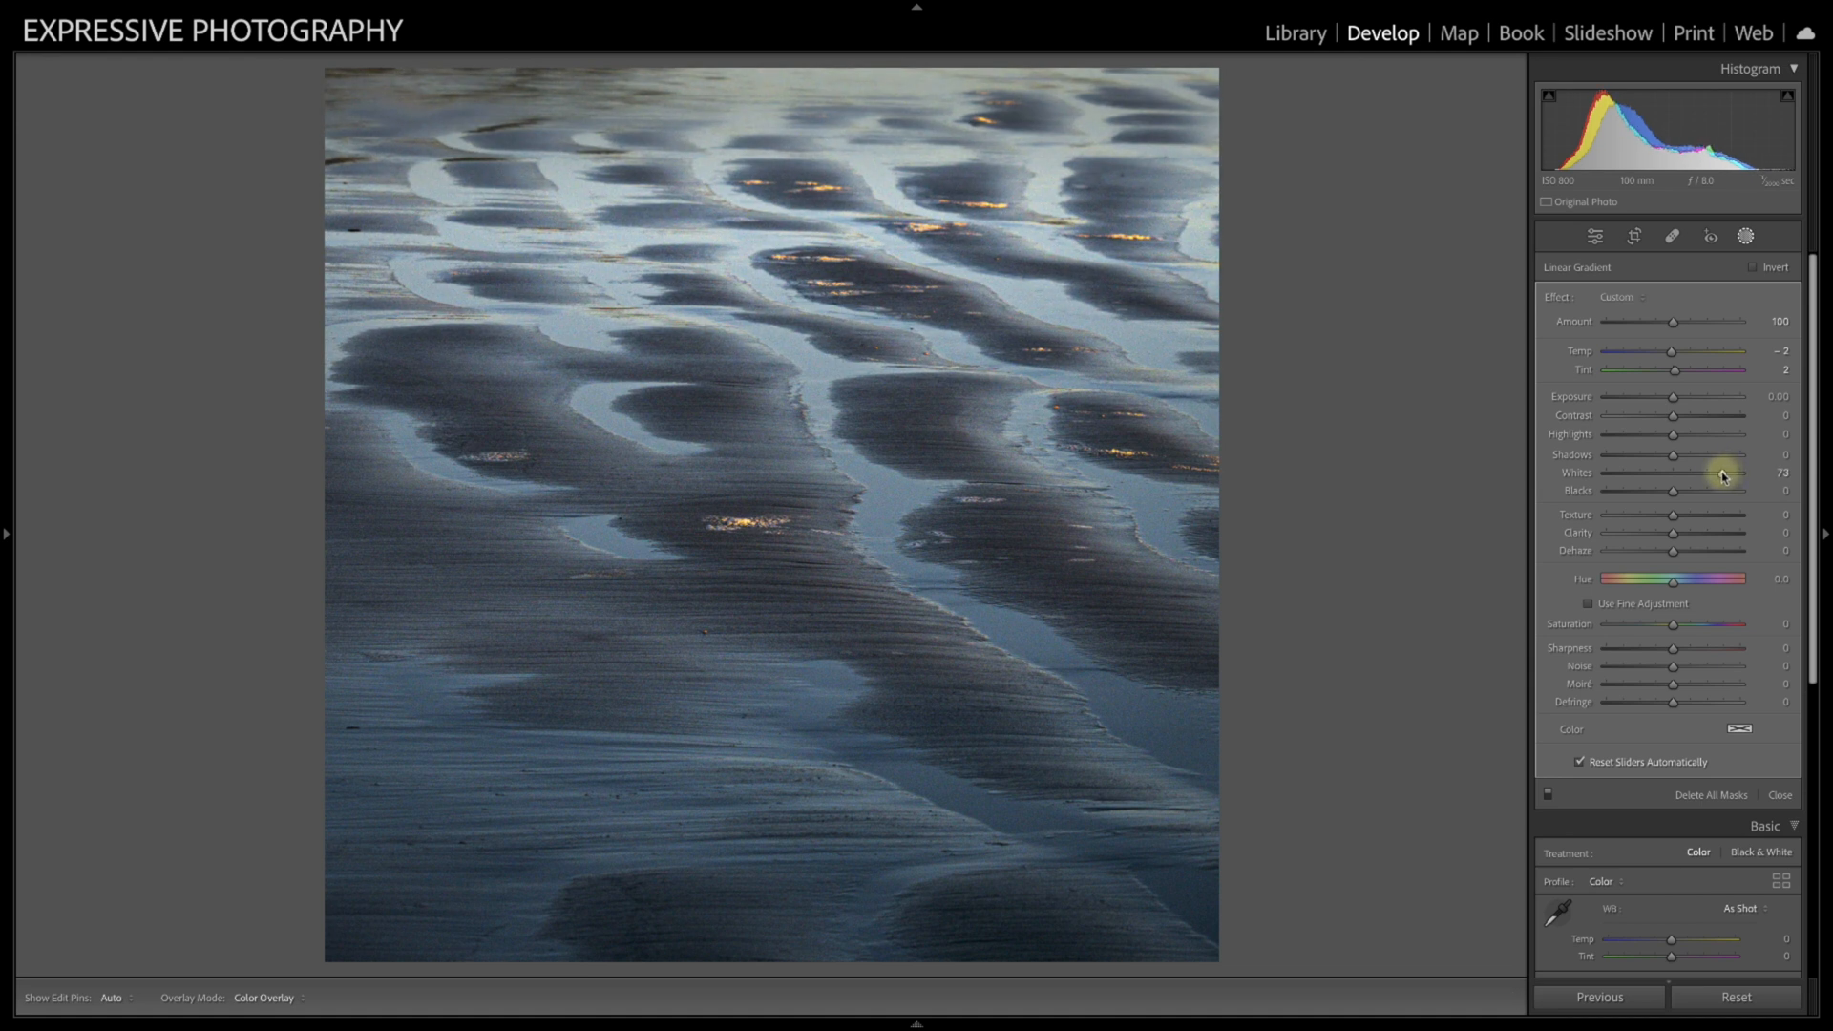
pyautogui.doubleClick(1577, 472)
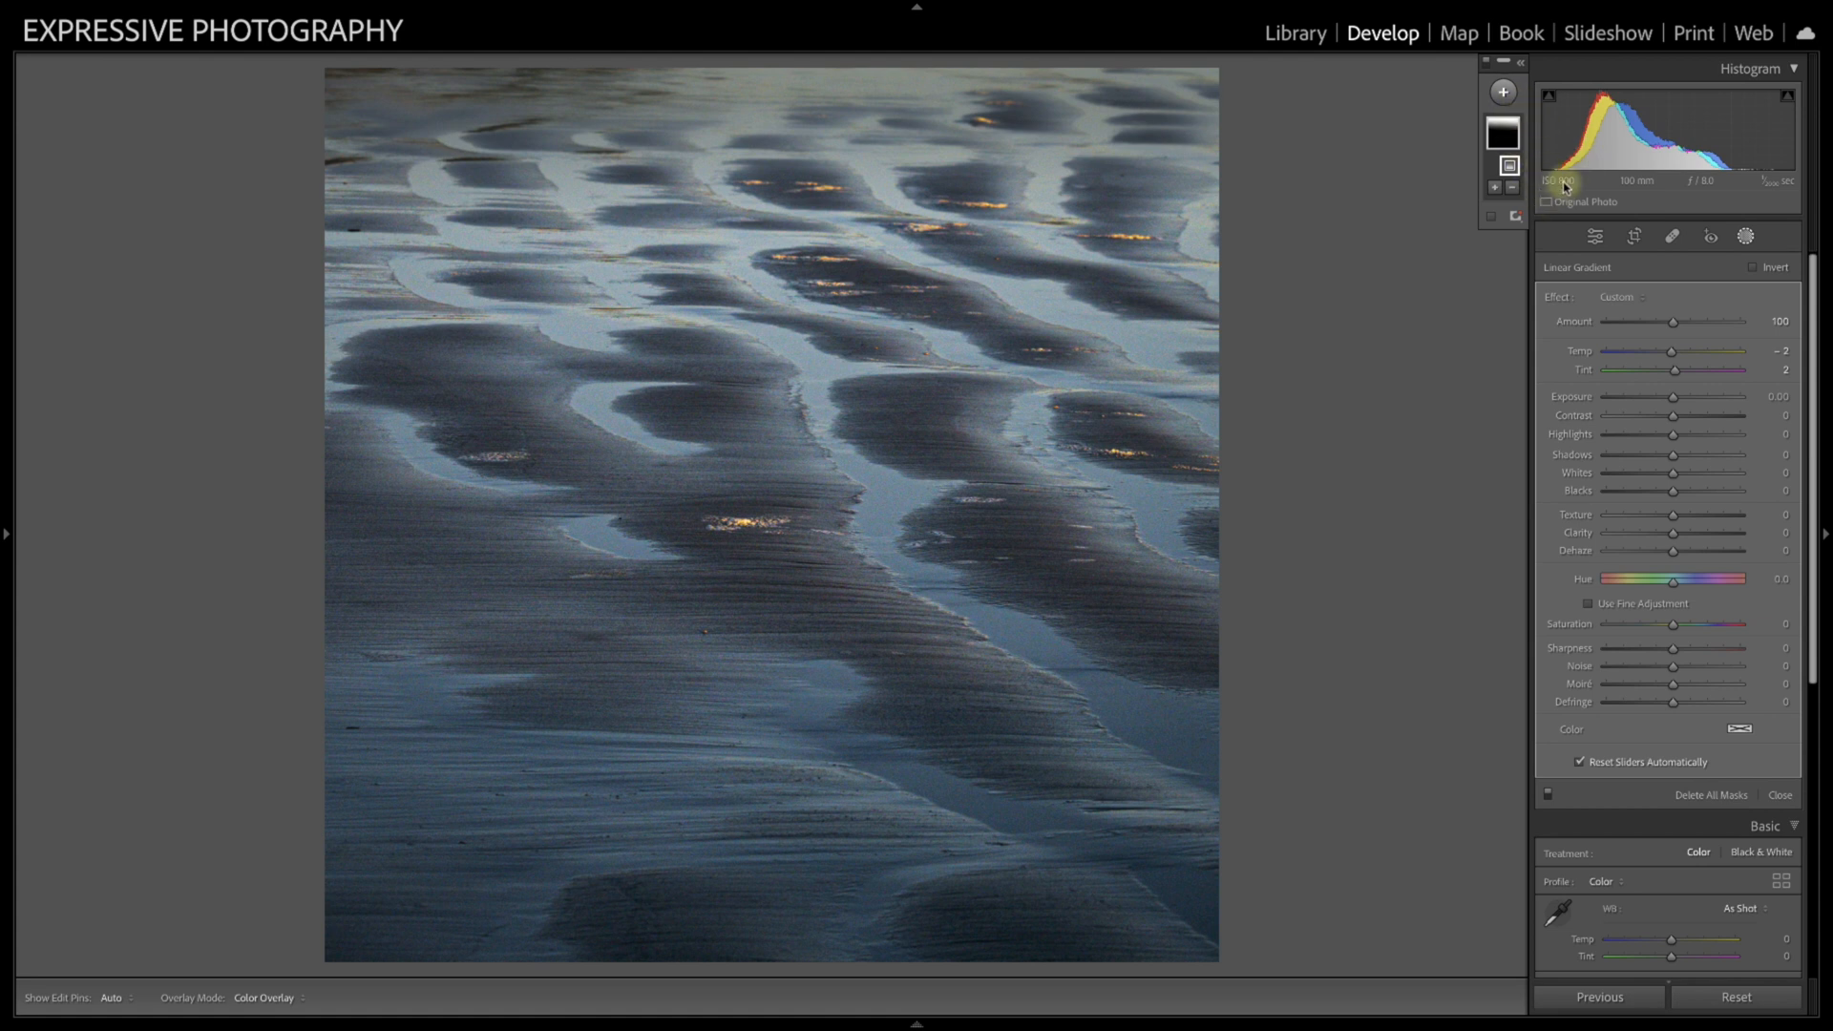
pyautogui.click(1745, 236)
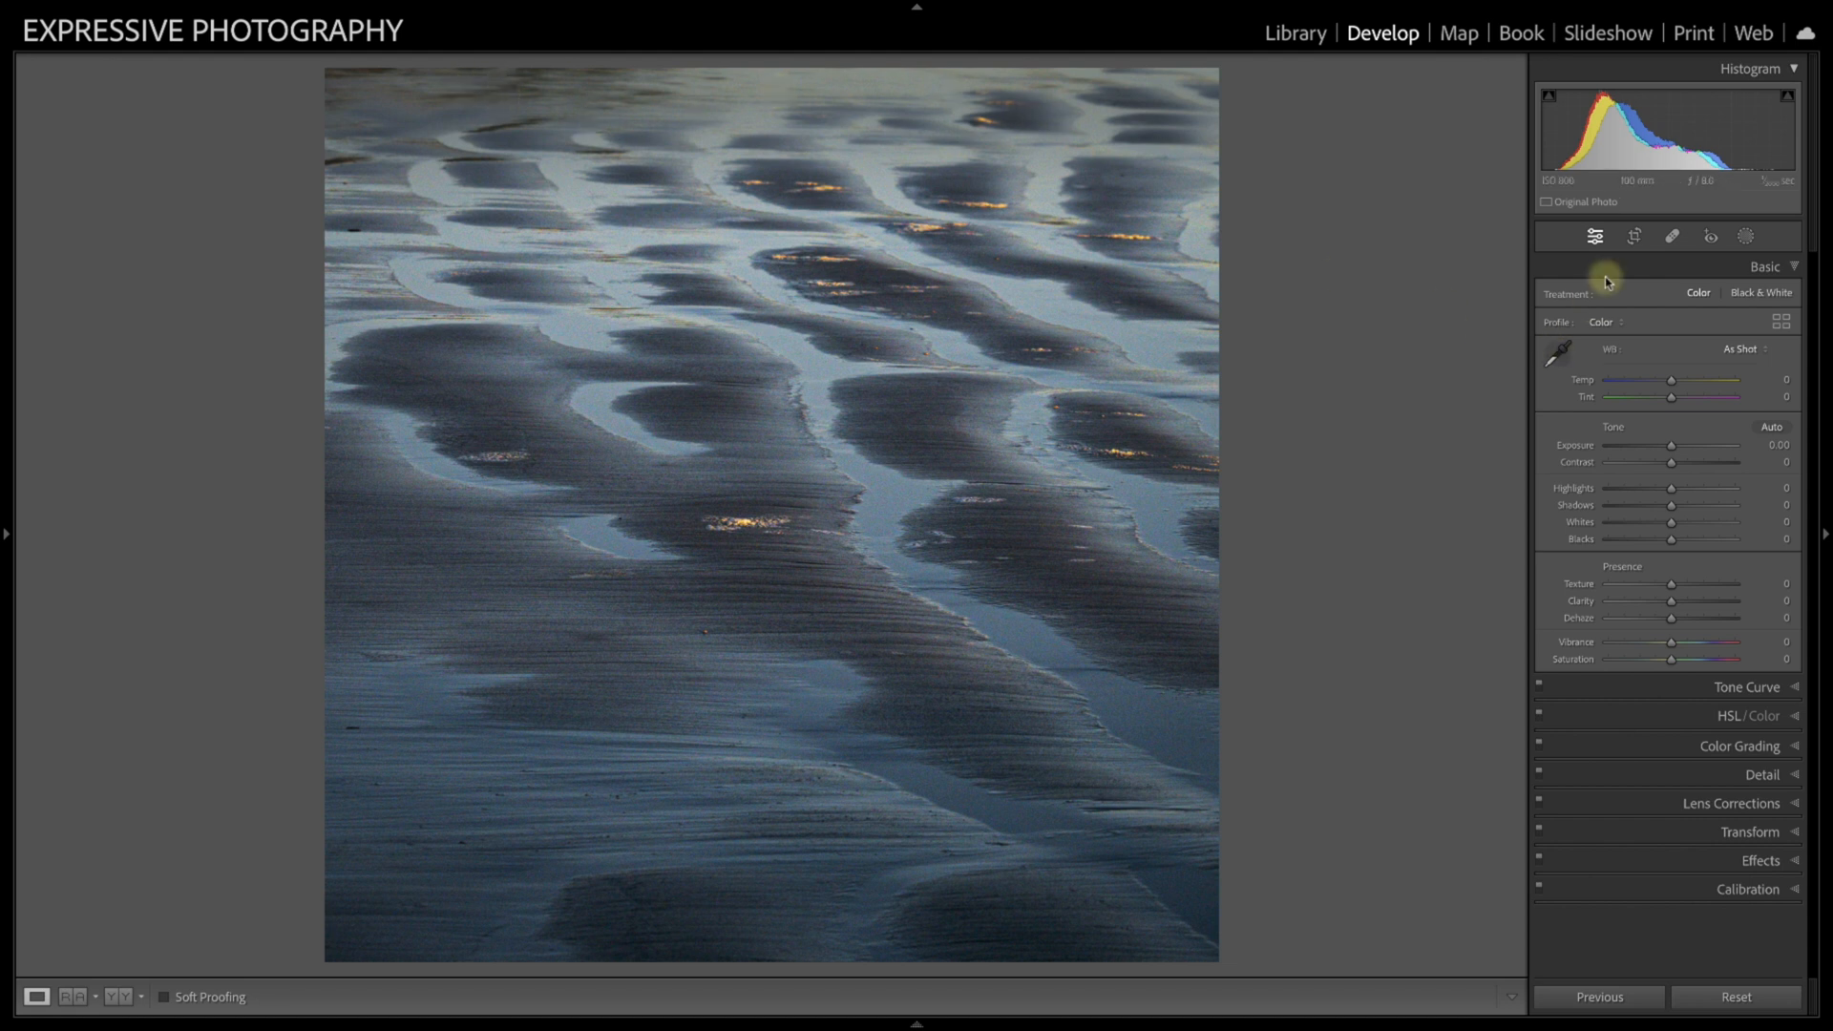
# Step: Try a 4 x 5 / 8 x 10 crop that trims the dark upper and lower bands, and reset all adjustments
pyautogui.click(1636, 243)
pyautogui.click(1745, 298)
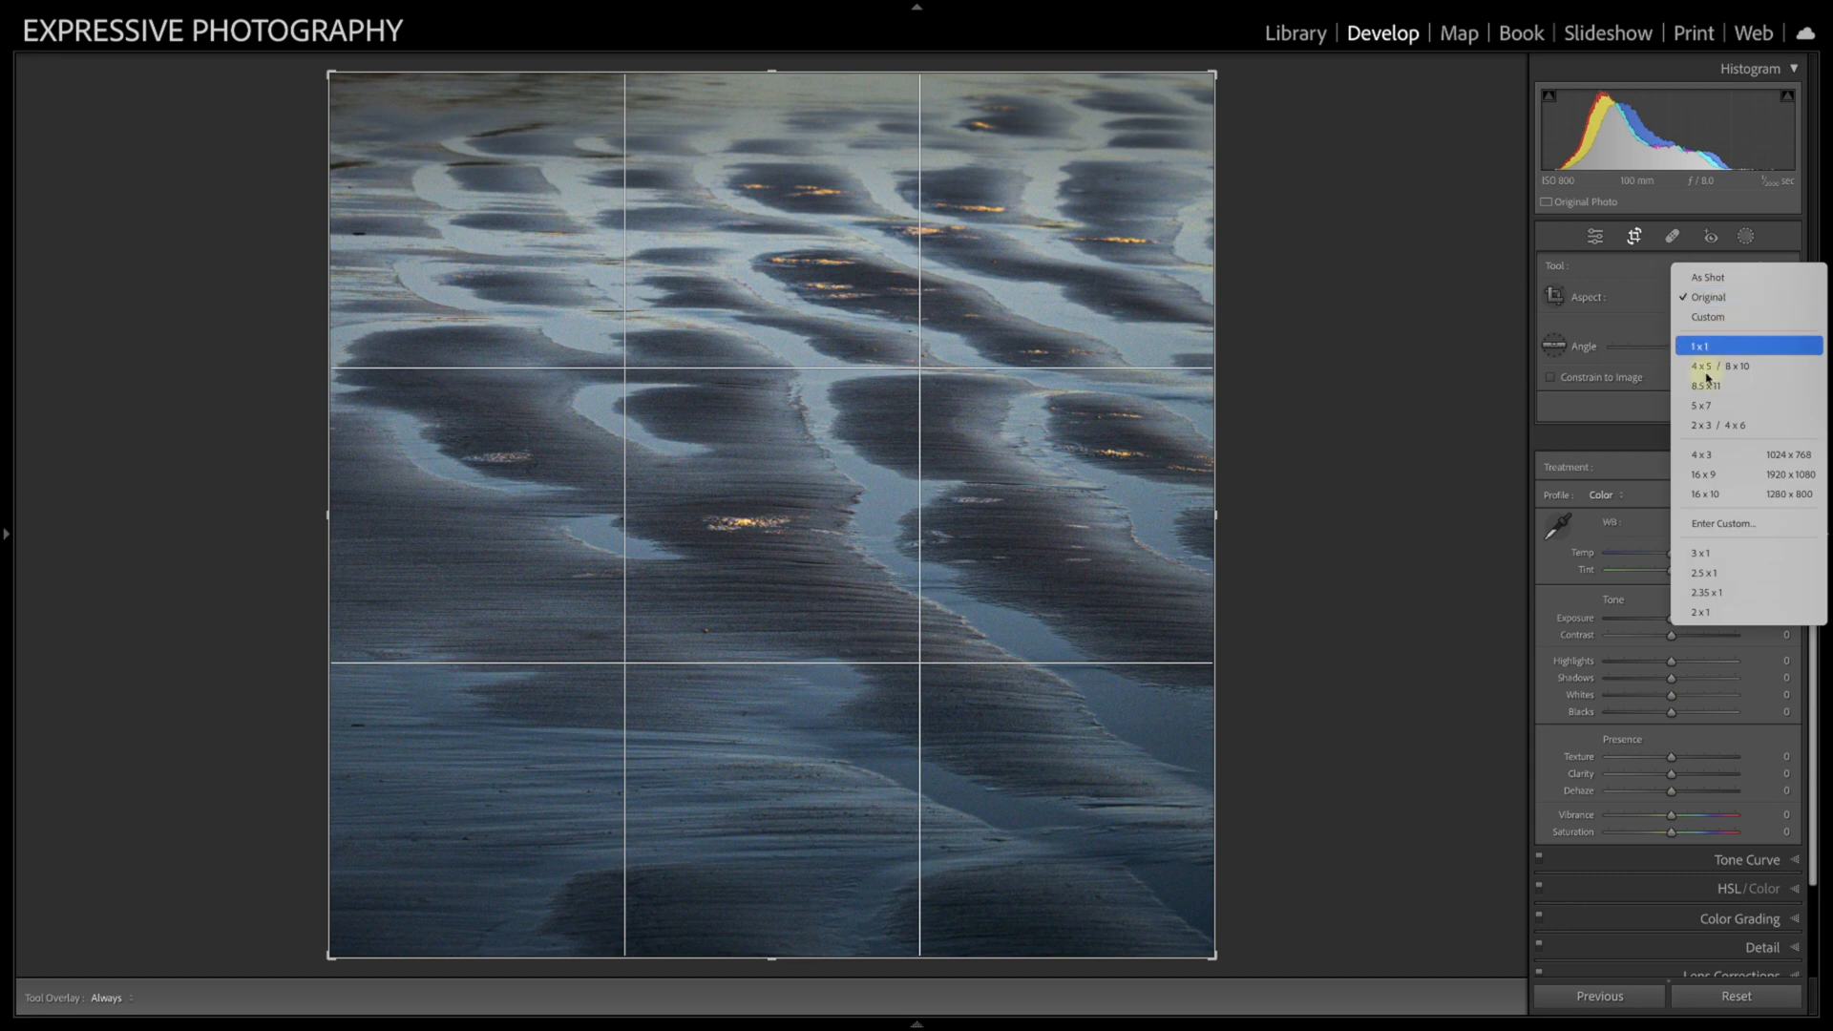
pyautogui.click(803, 471)
pyautogui.moveTo(802, 475); pyautogui.dragTo(810, 407)
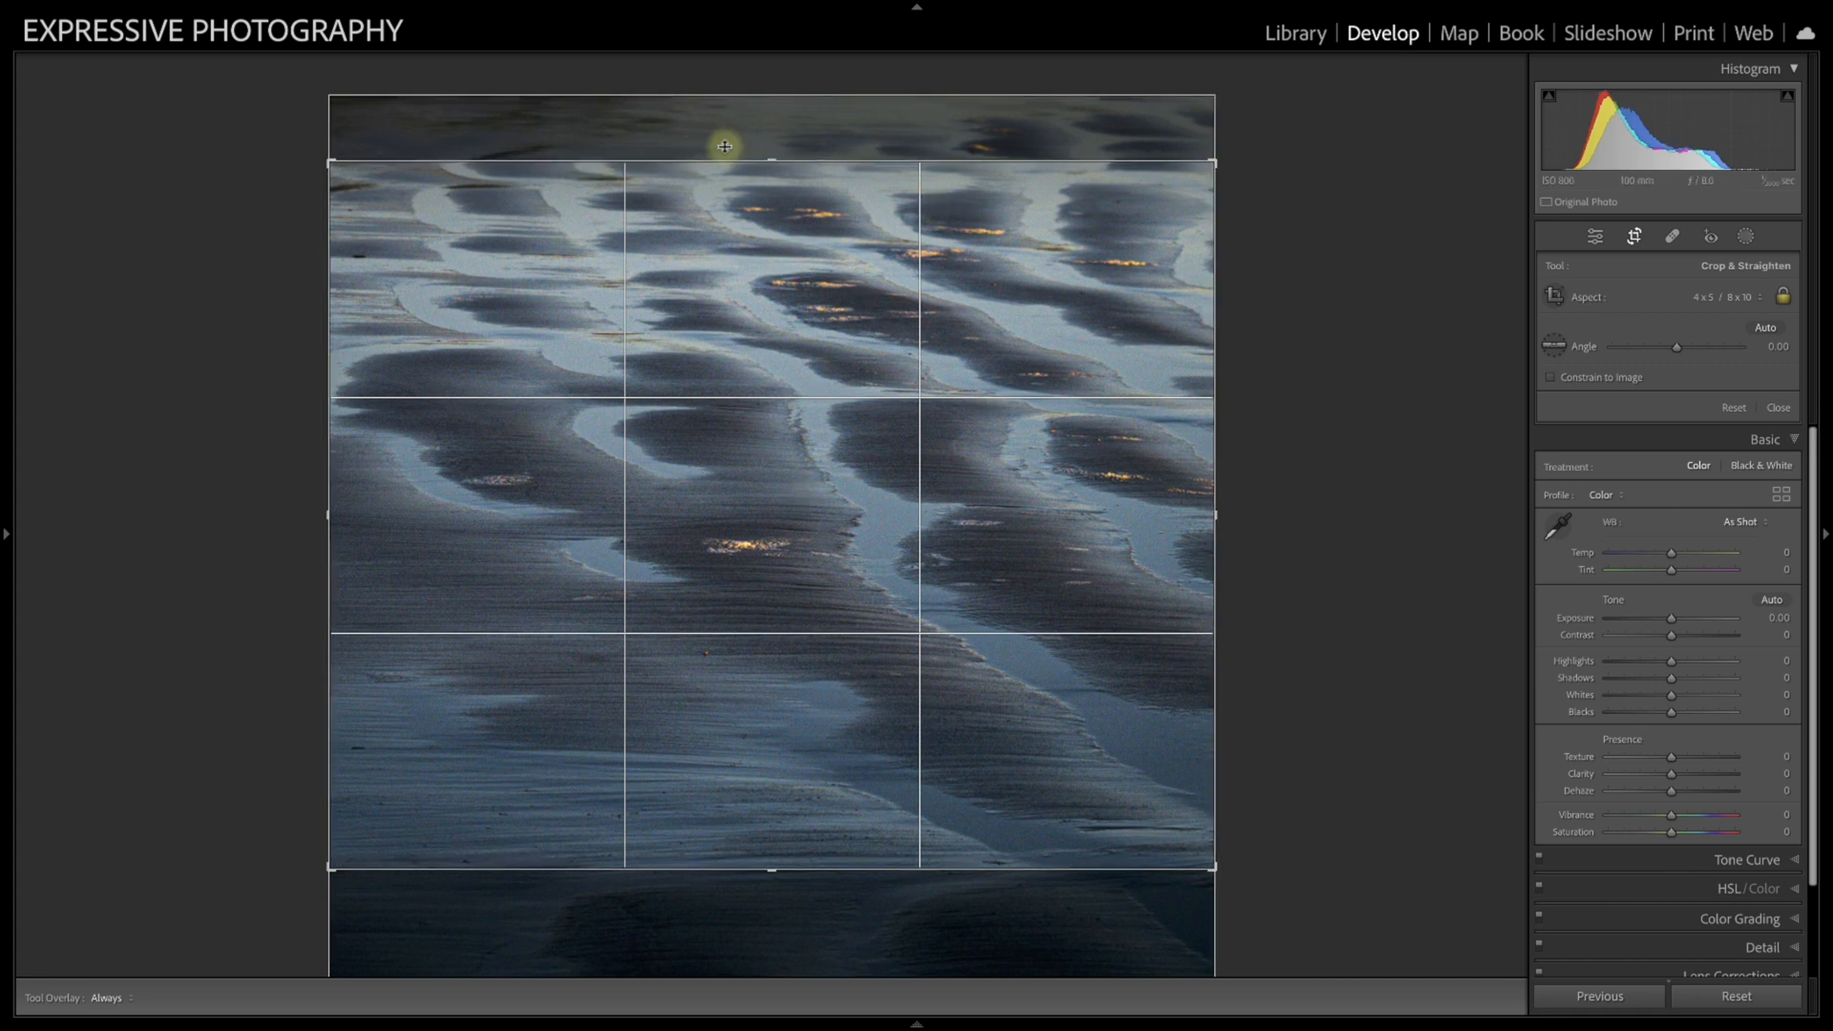
pyautogui.press('Return')
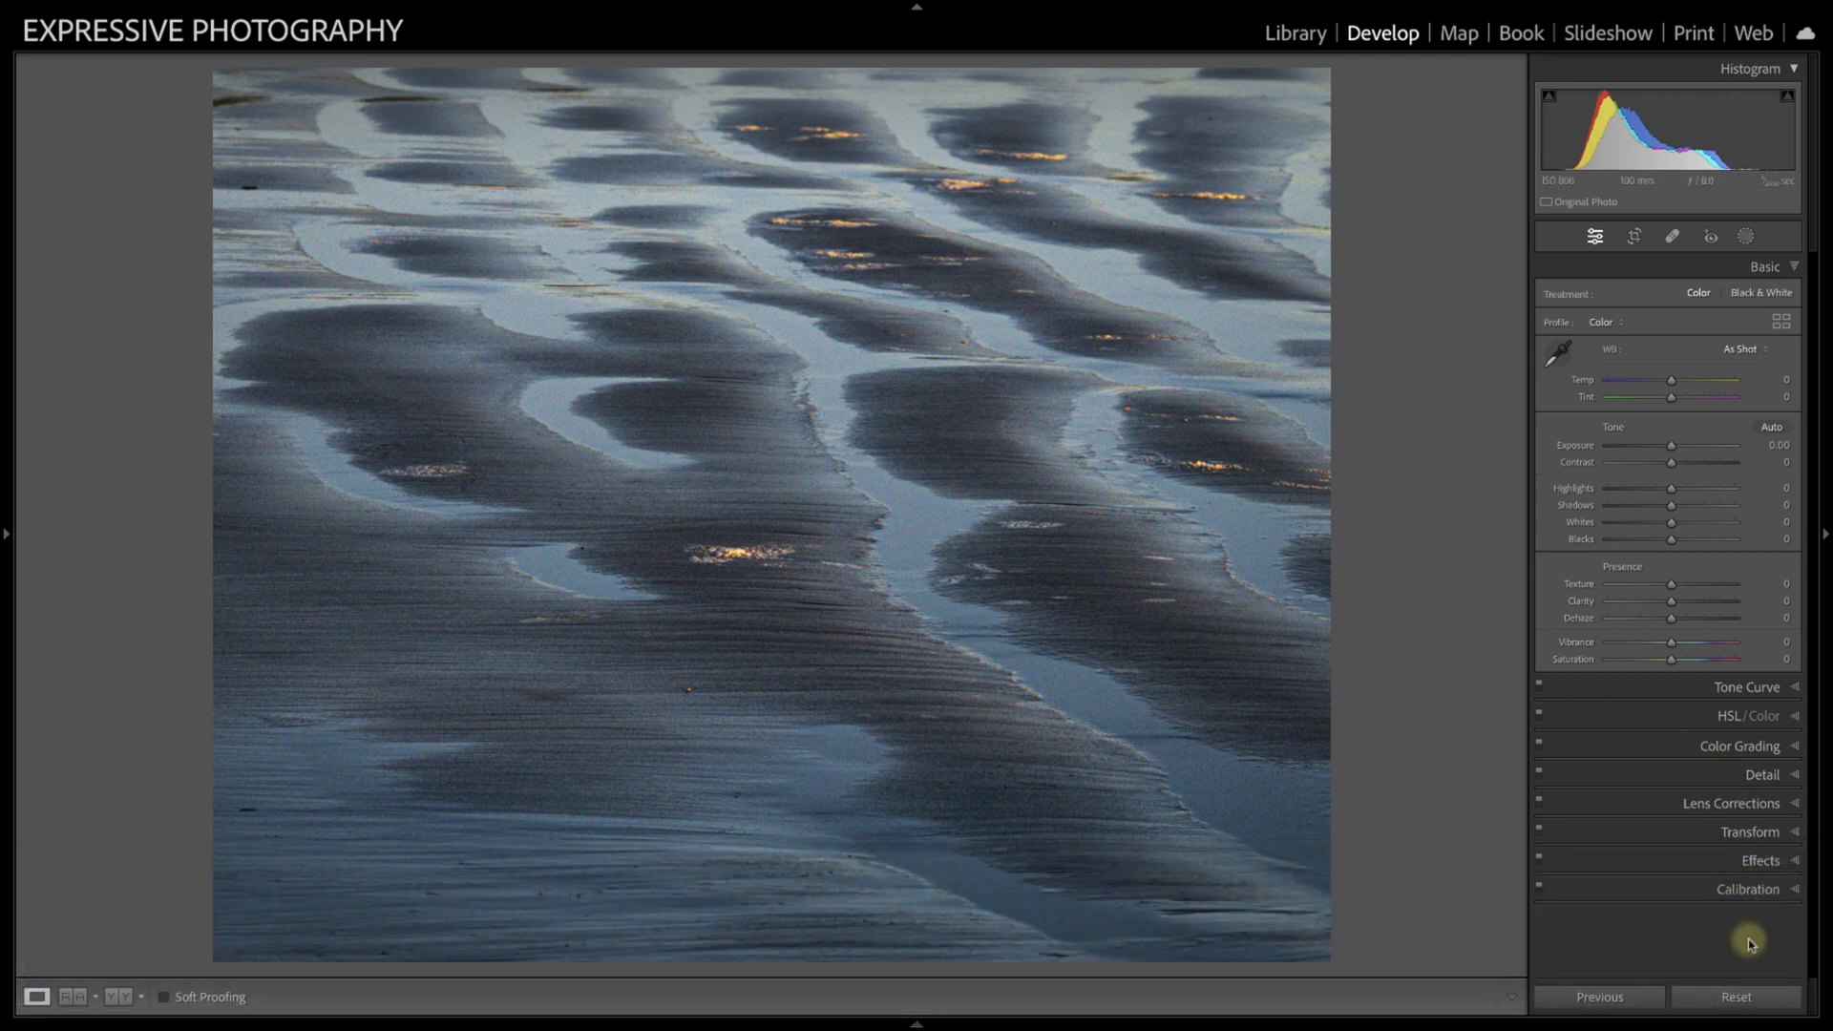
pyautogui.click(1735, 997)
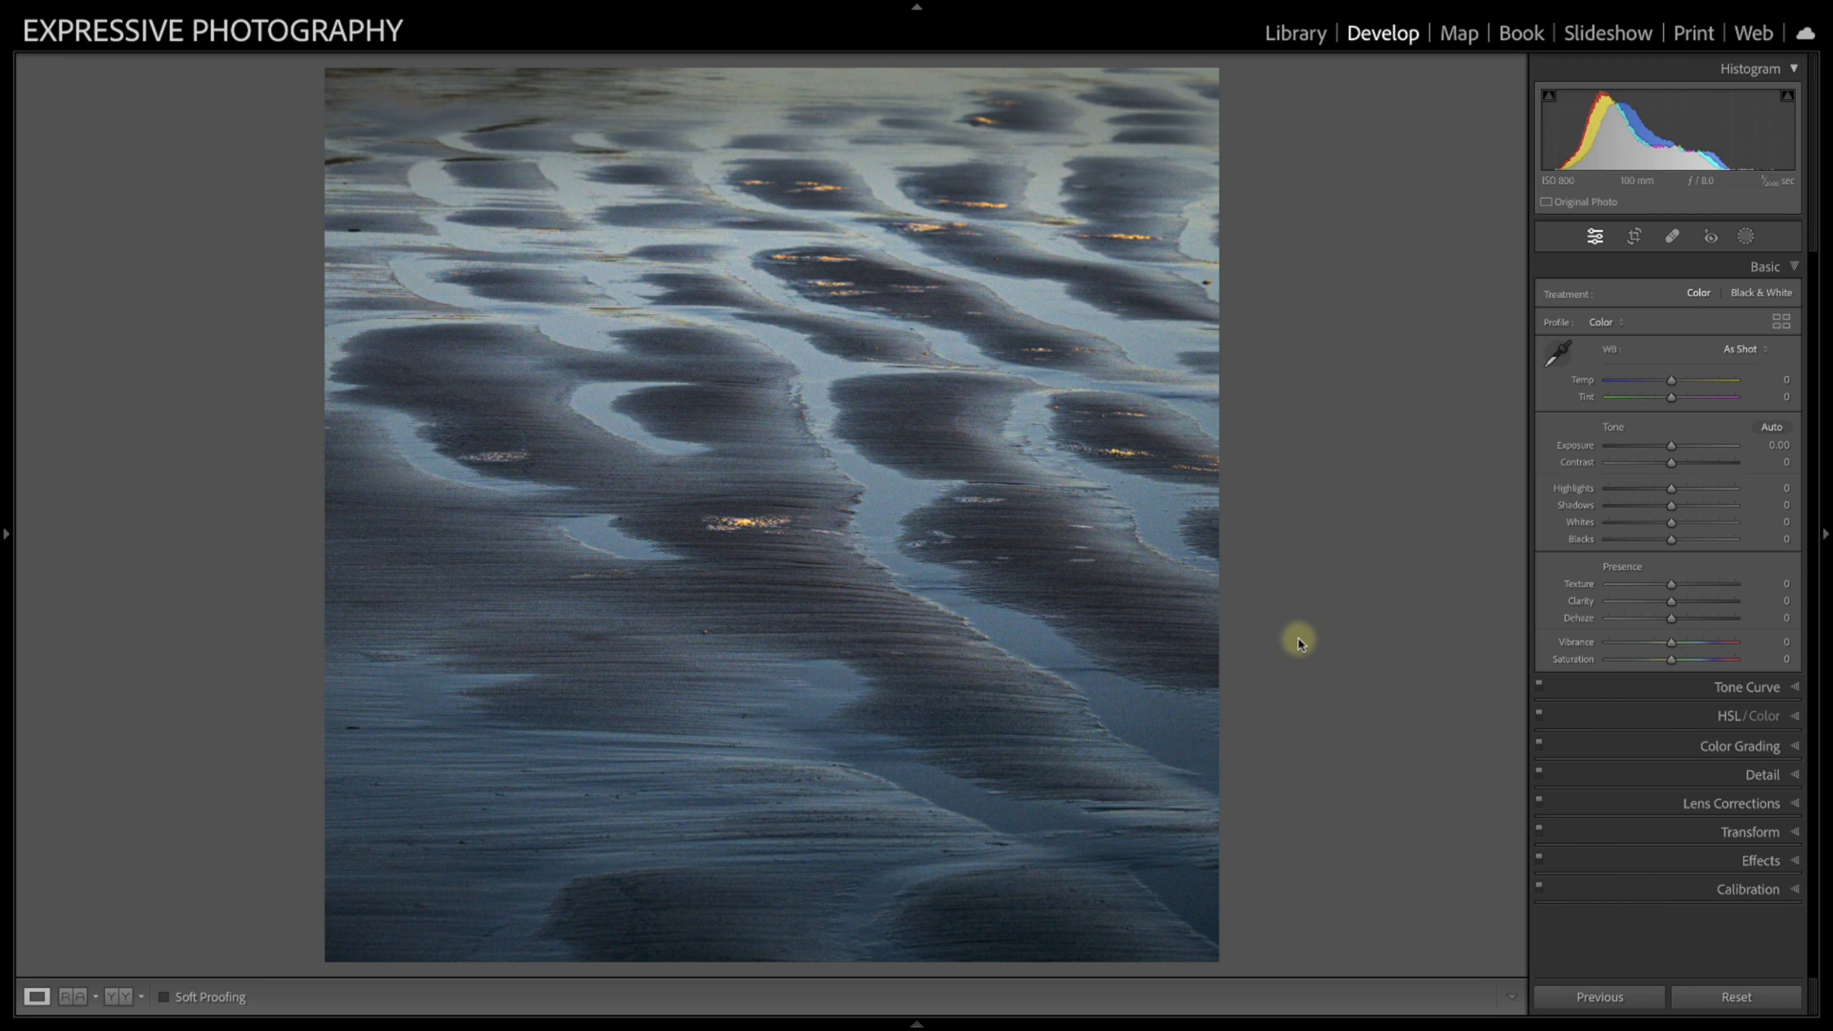